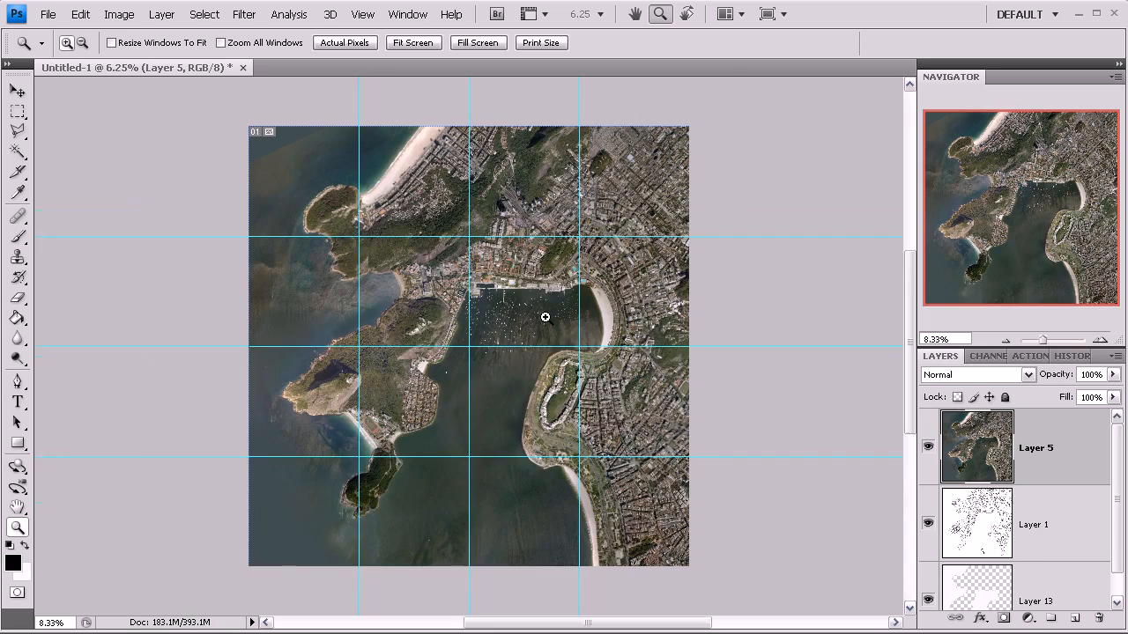
Examine the harbour with its moored boats in the satellite image at 100% magnification
click(463, 201)
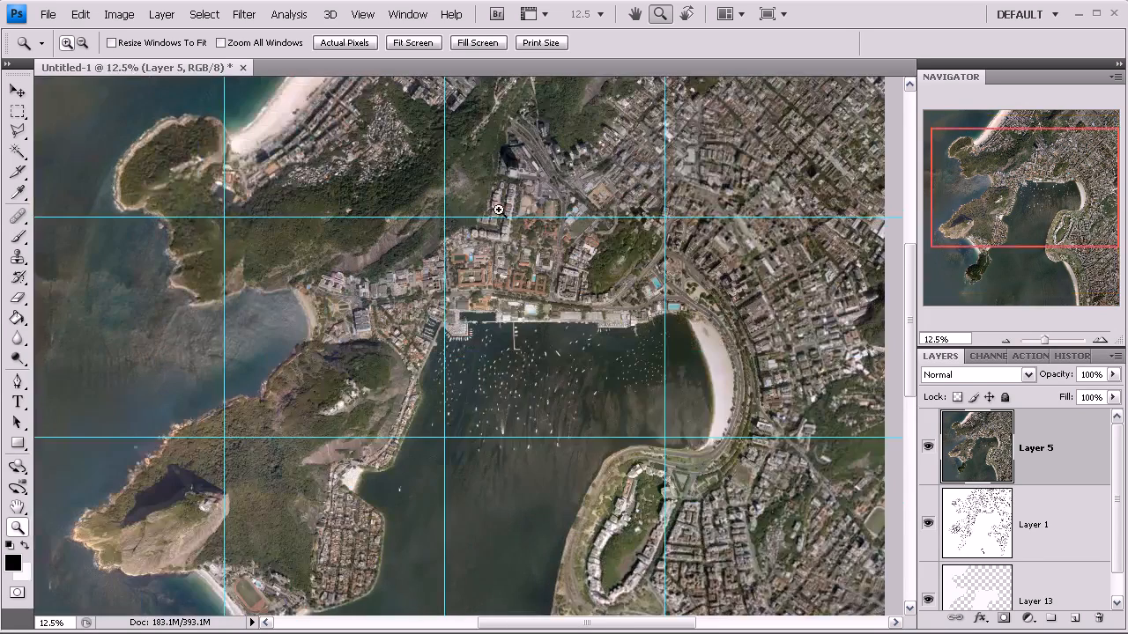
drag(464, 200, 486, 264)
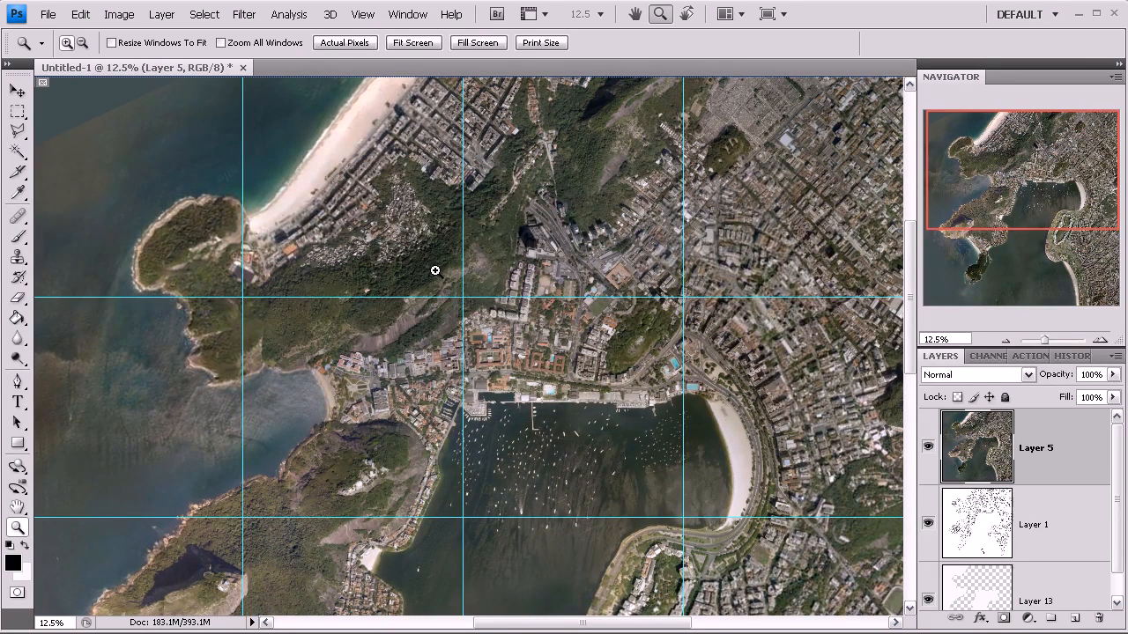
click(578, 432)
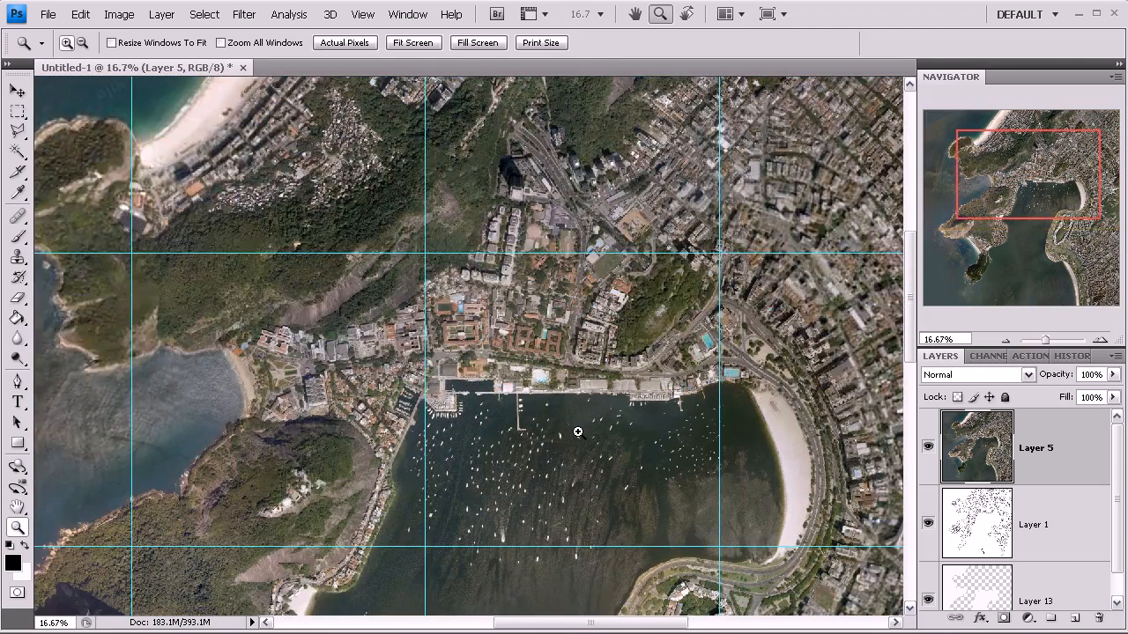
click(589, 418)
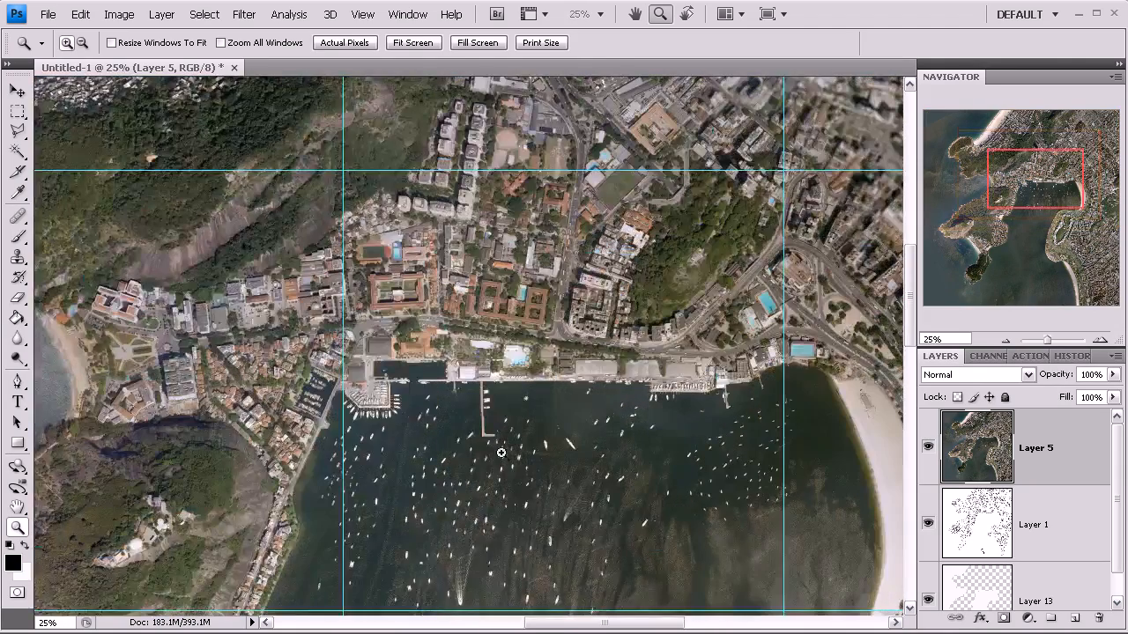
click(630, 385)
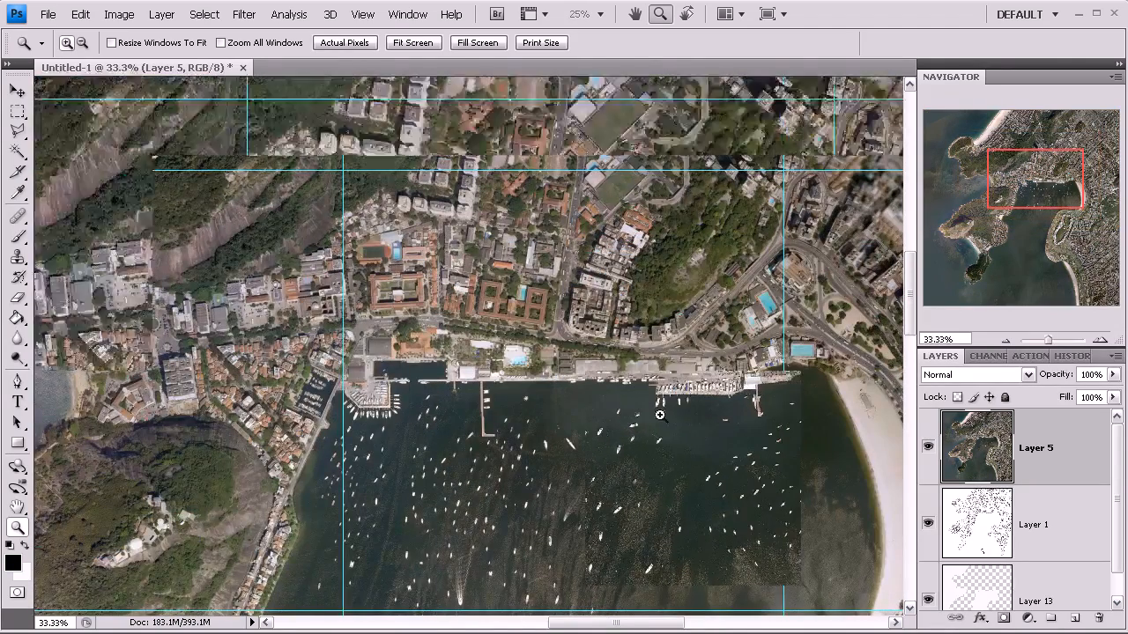
click(660, 415)
click(660, 415)
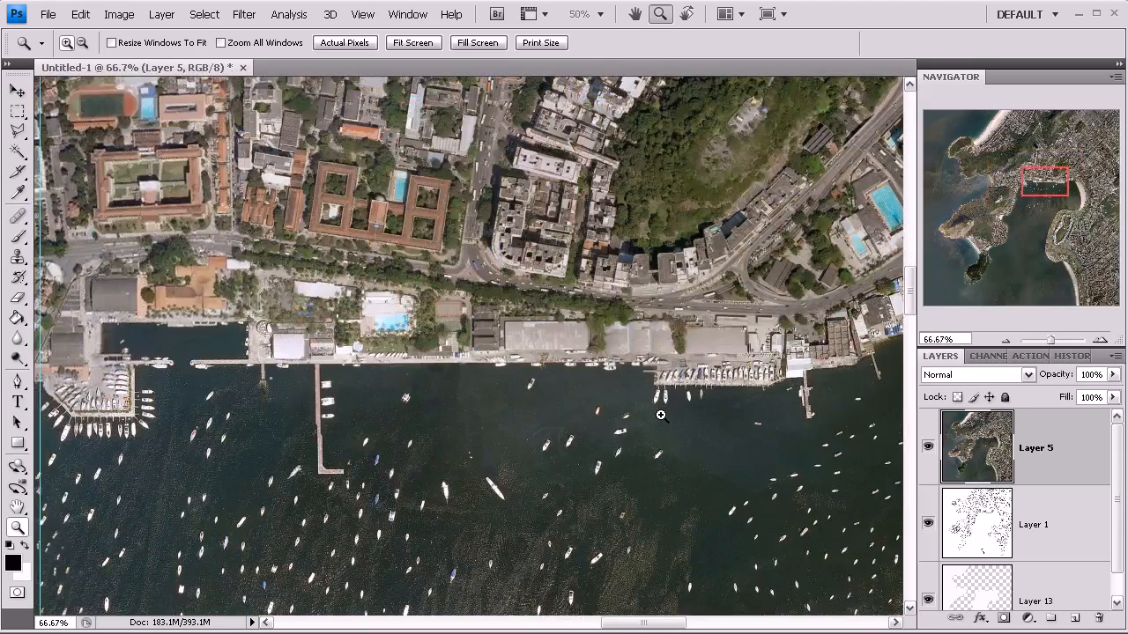
click(660, 415)
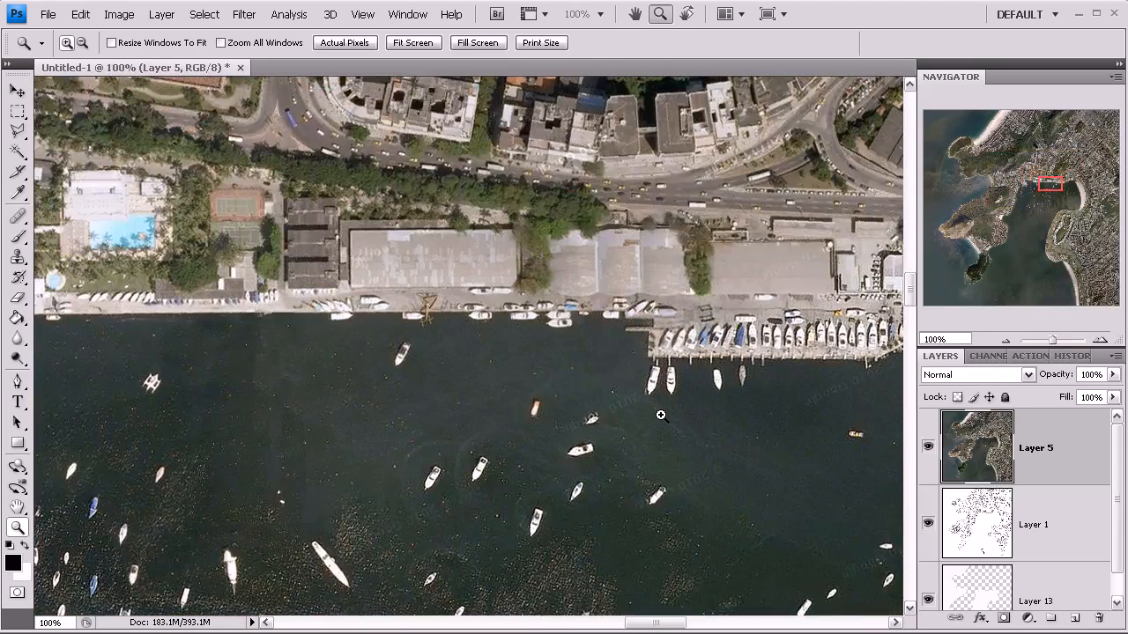
Inspect the sandy beach along the upper coast at 100%, then return to an overview of the map at 8.33%
drag(1046, 186, 996, 122)
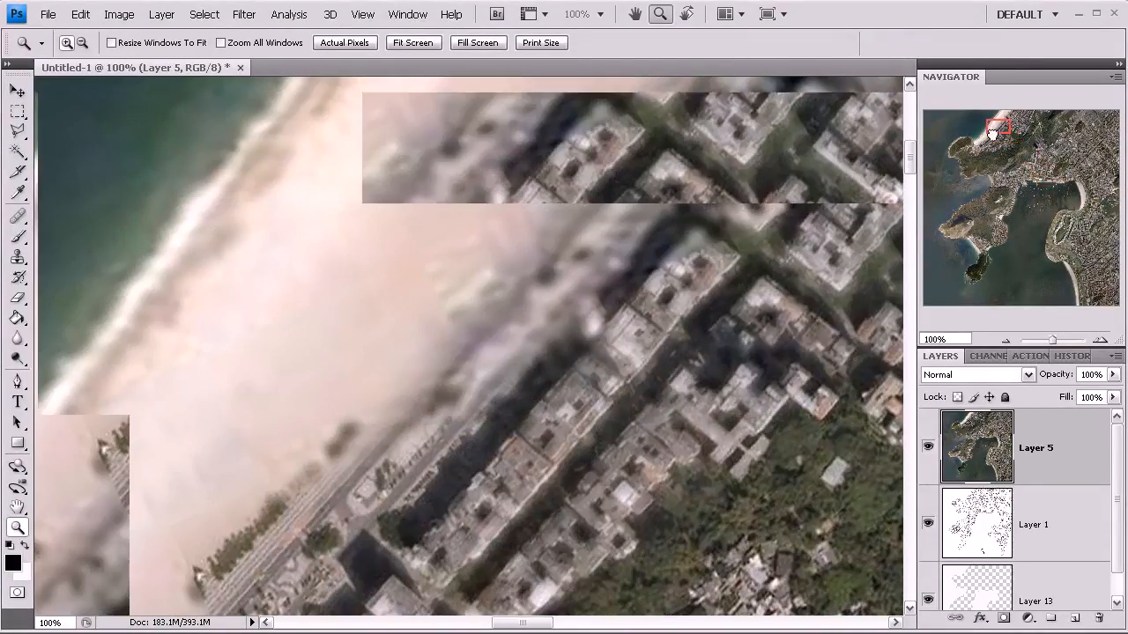
click(1006, 339)
click(1006, 338)
click(1006, 338)
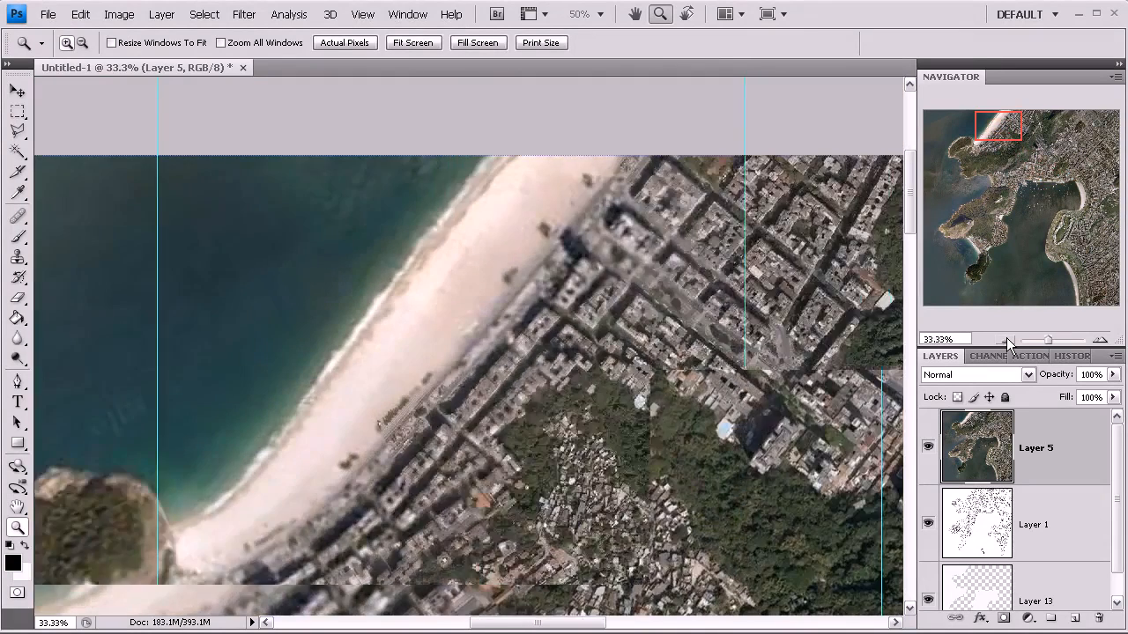
click(1006, 338)
click(1006, 339)
click(1006, 339)
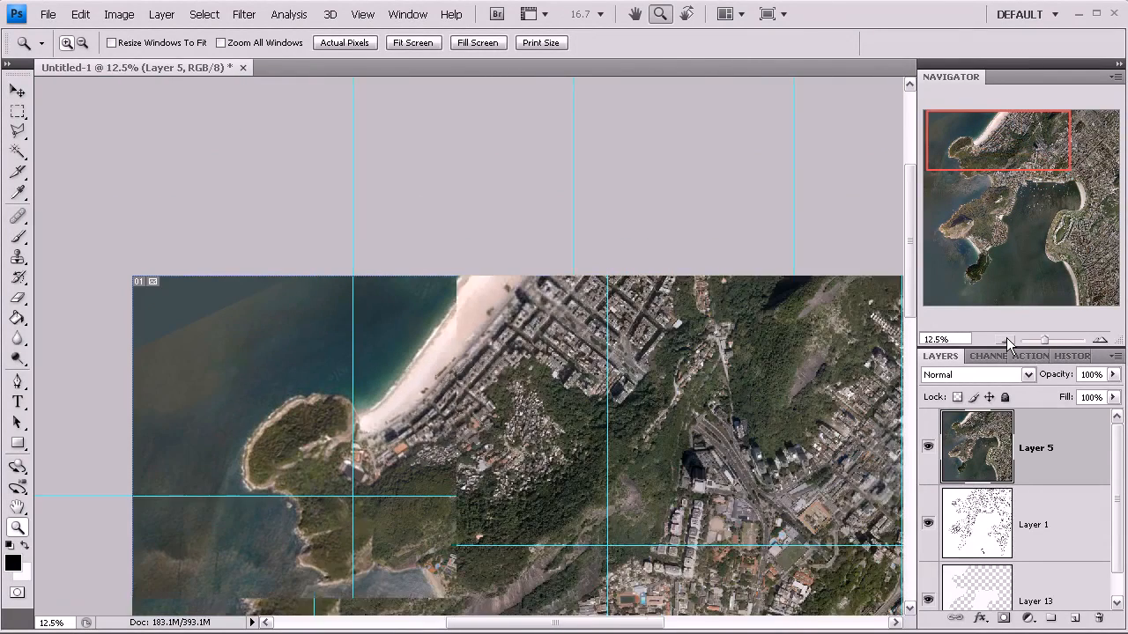
click(1007, 160)
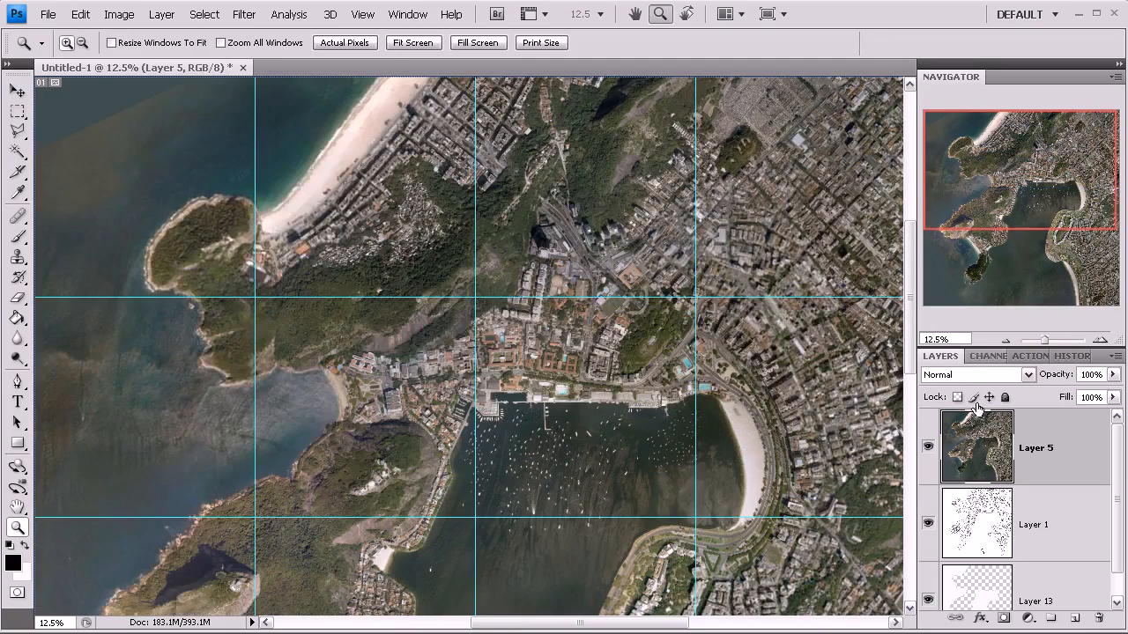
click(1007, 339)
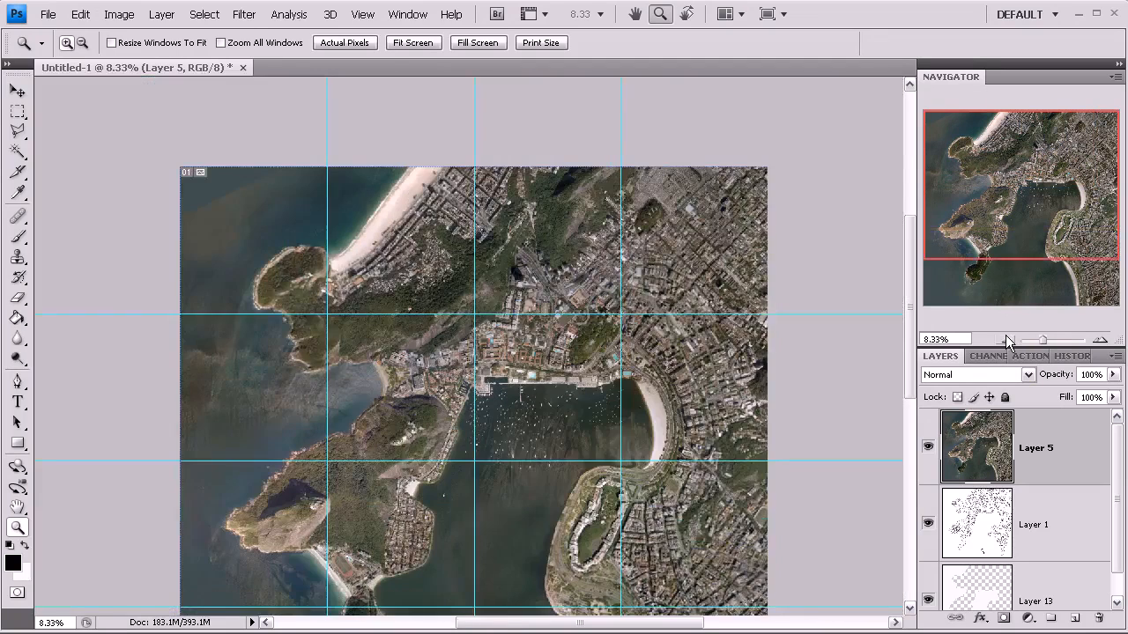
Select the sea in the map's upper-left area with the Polygonal Lasso, tracing the coastline and closing the outline around the image corner
click(320, 306)
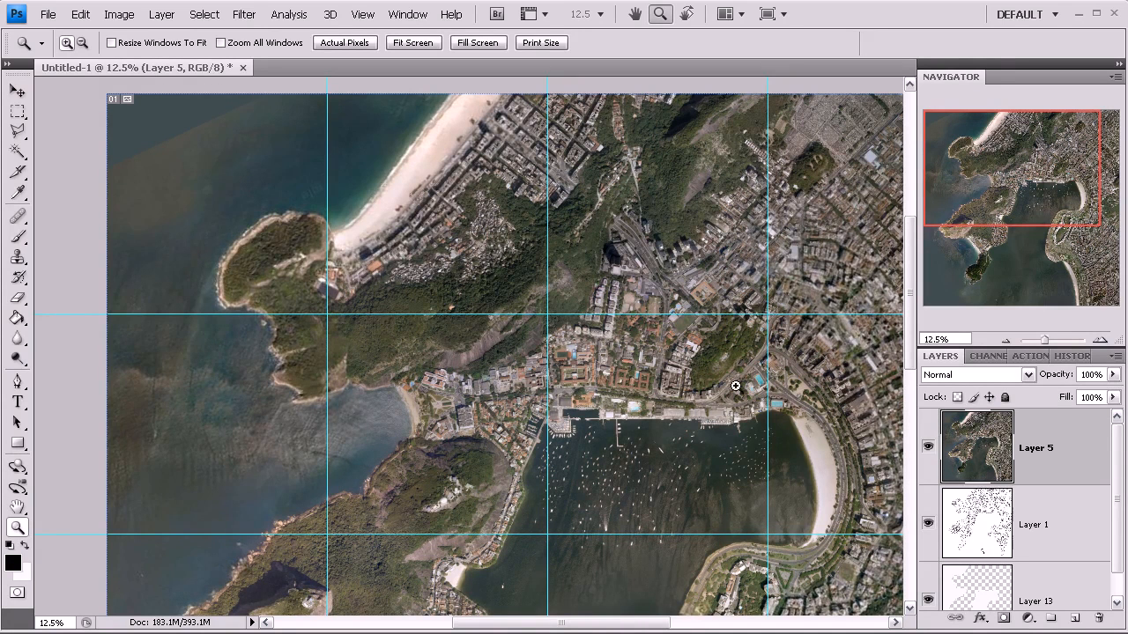
click(16, 133)
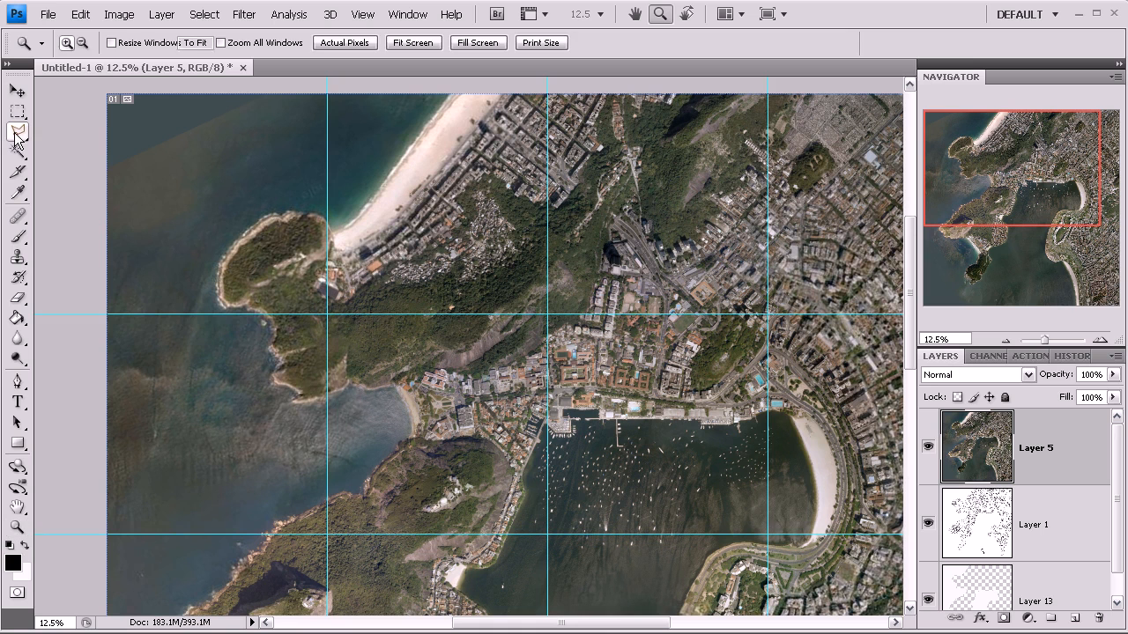
click(446, 97)
click(365, 215)
click(328, 227)
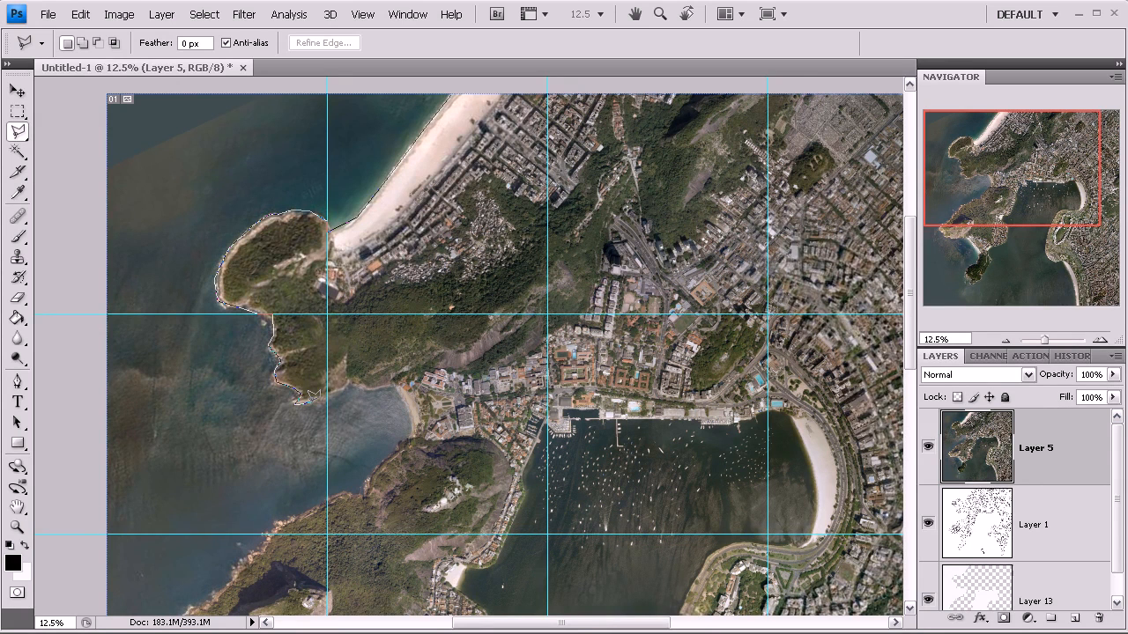
click(327, 534)
shift+click(96, 512)
shift+click(126, 86)
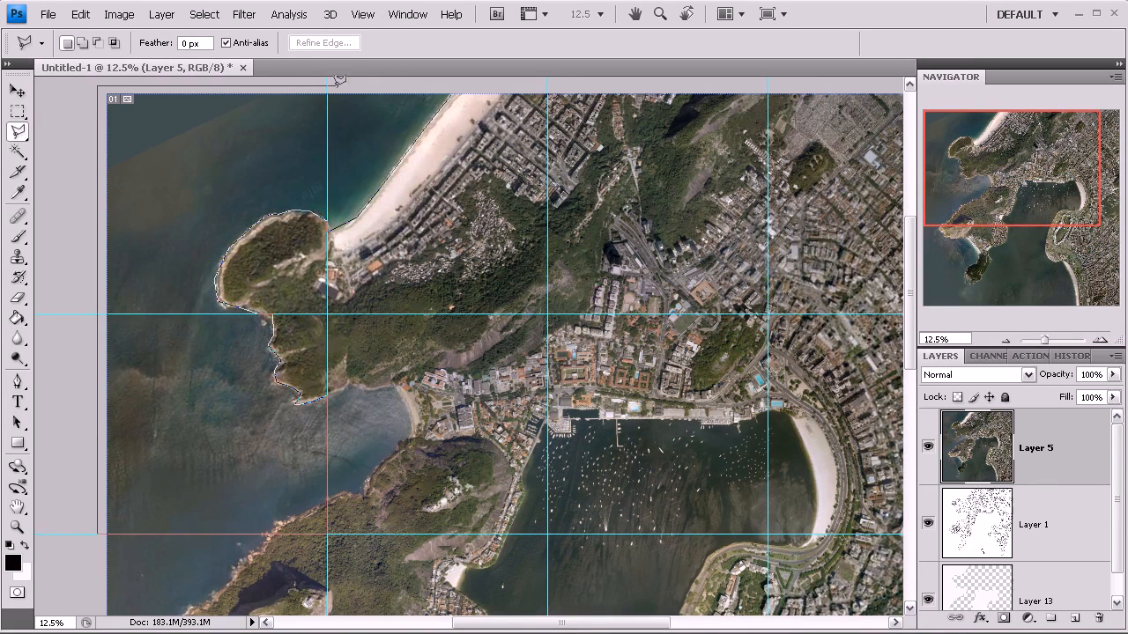
double_click(388, 86)
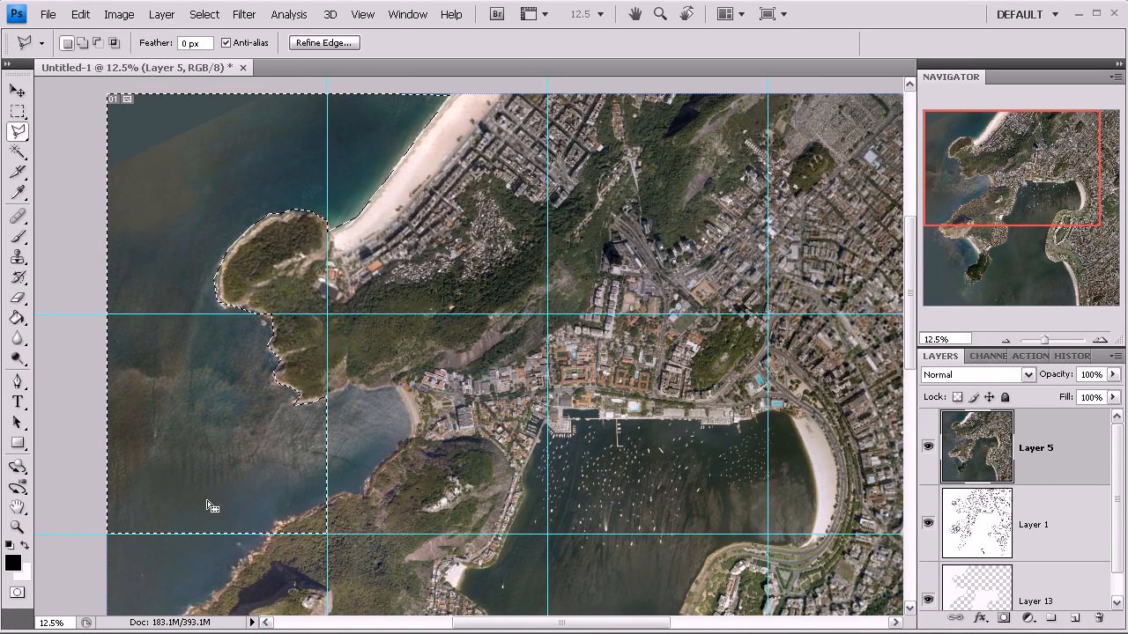
Fill the selected sea area with white on a new layer above Layer 5 and clear the selection
click(1075, 617)
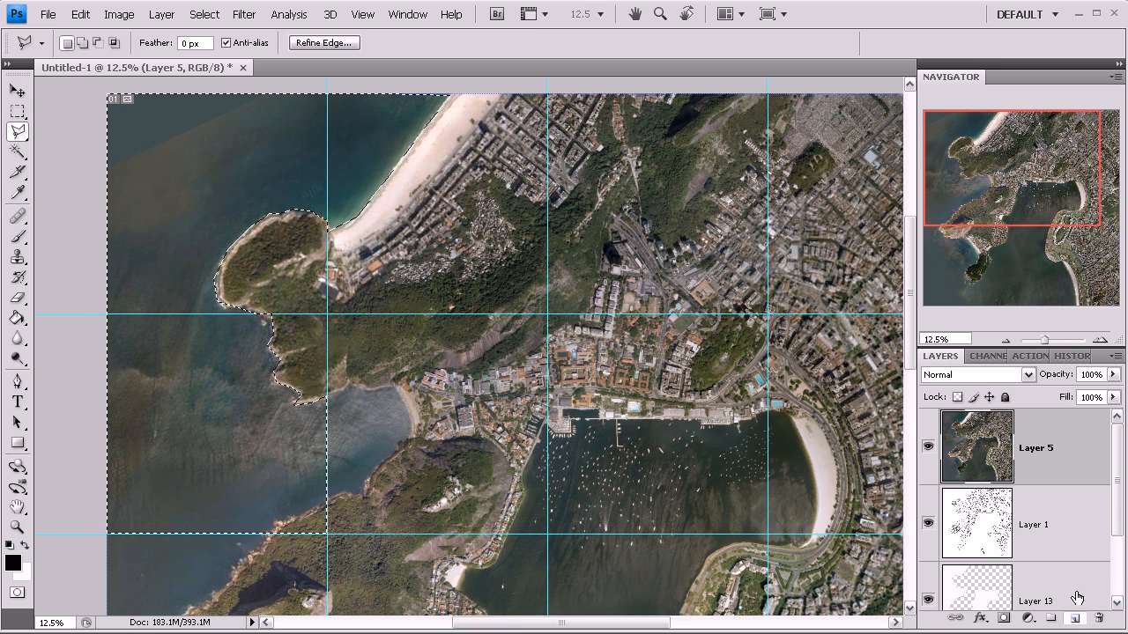
key(x)
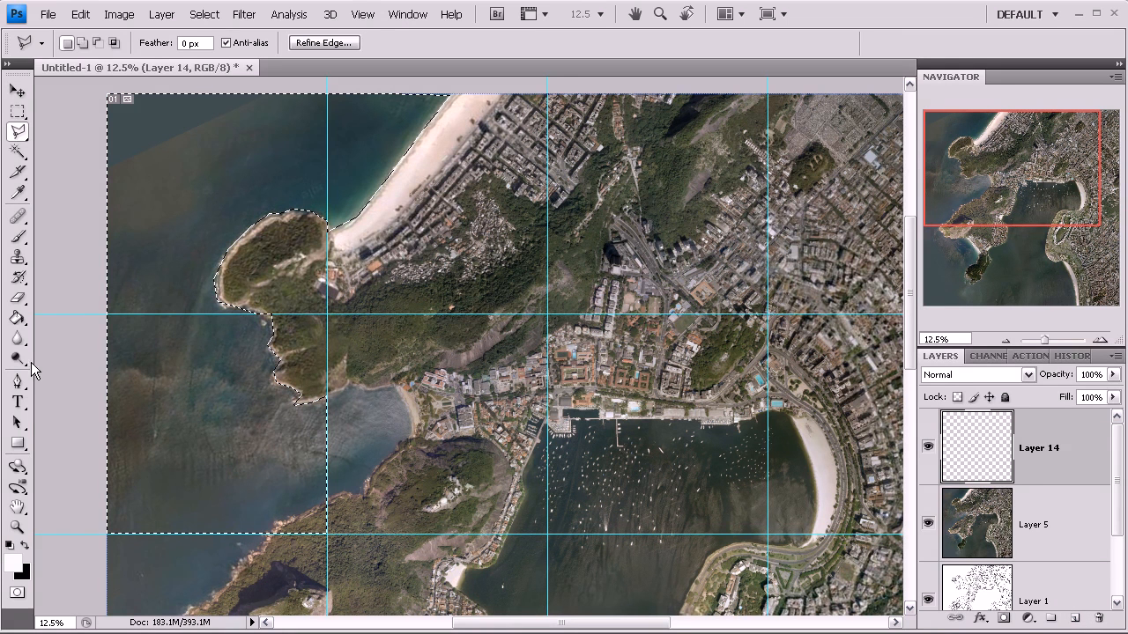
click(17, 319)
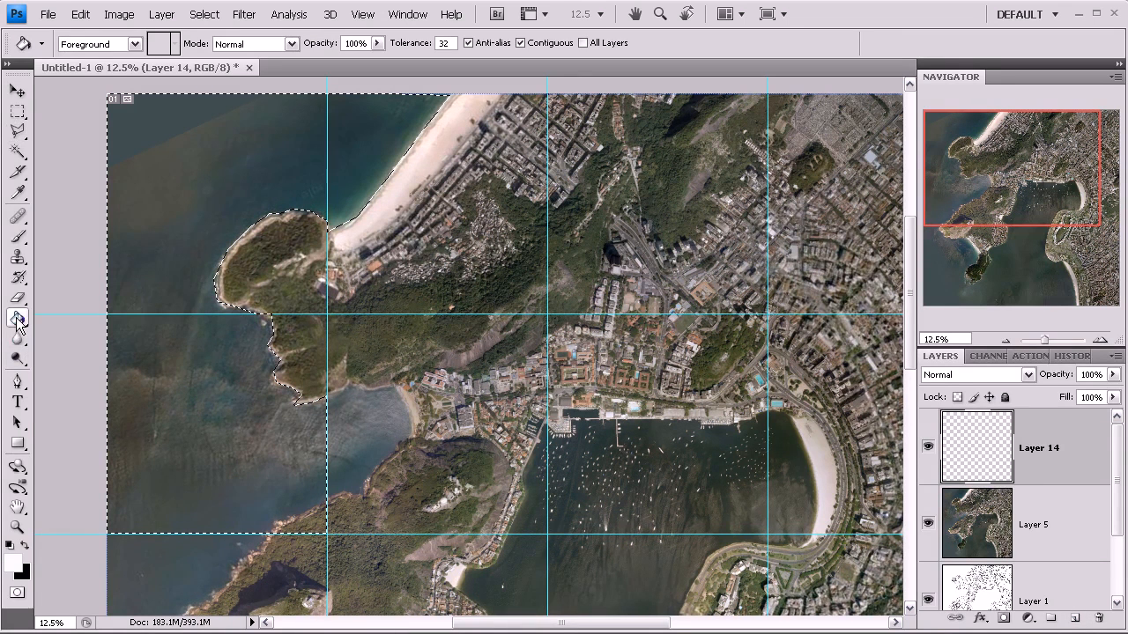
click(173, 217)
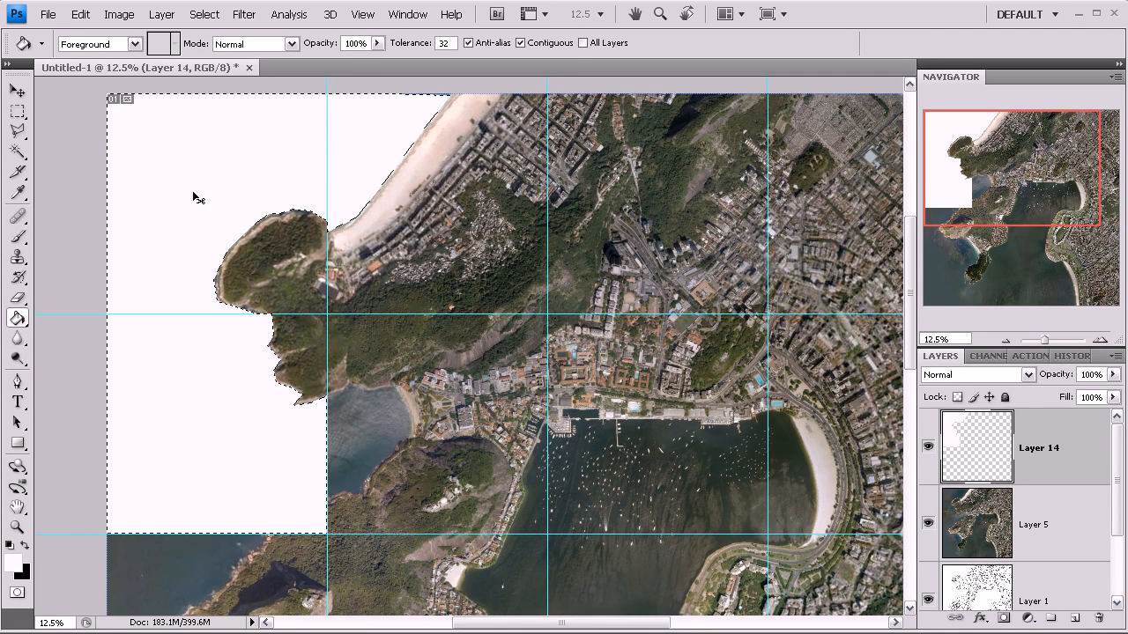
click(204, 14)
click(216, 48)
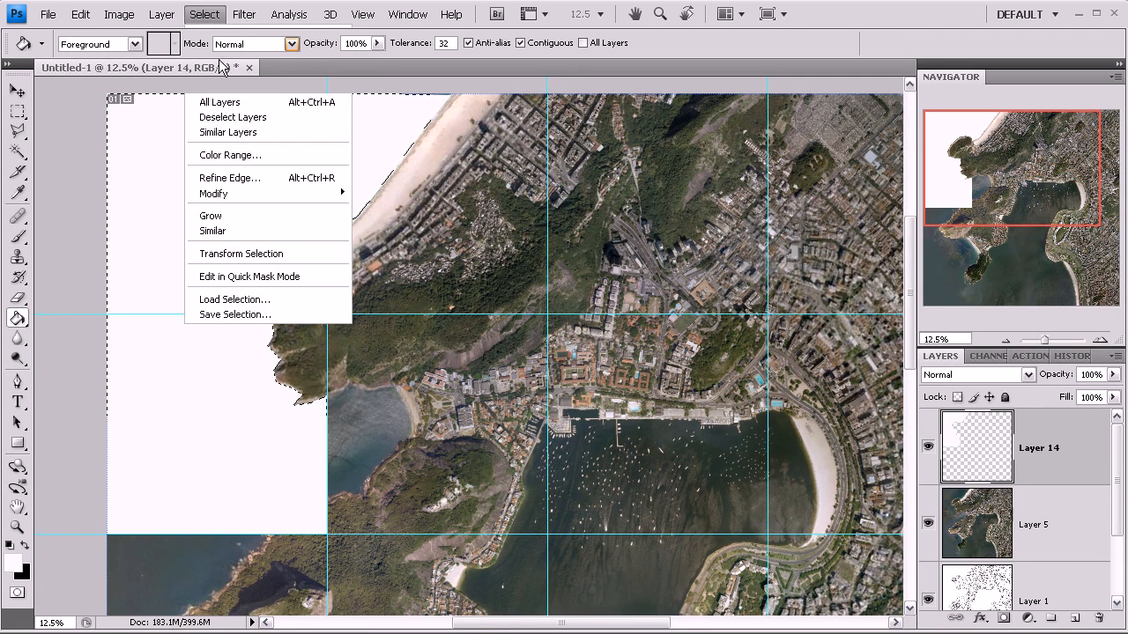
Add a new layer directly above Layer 5 and fill it completely with black
click(1043, 521)
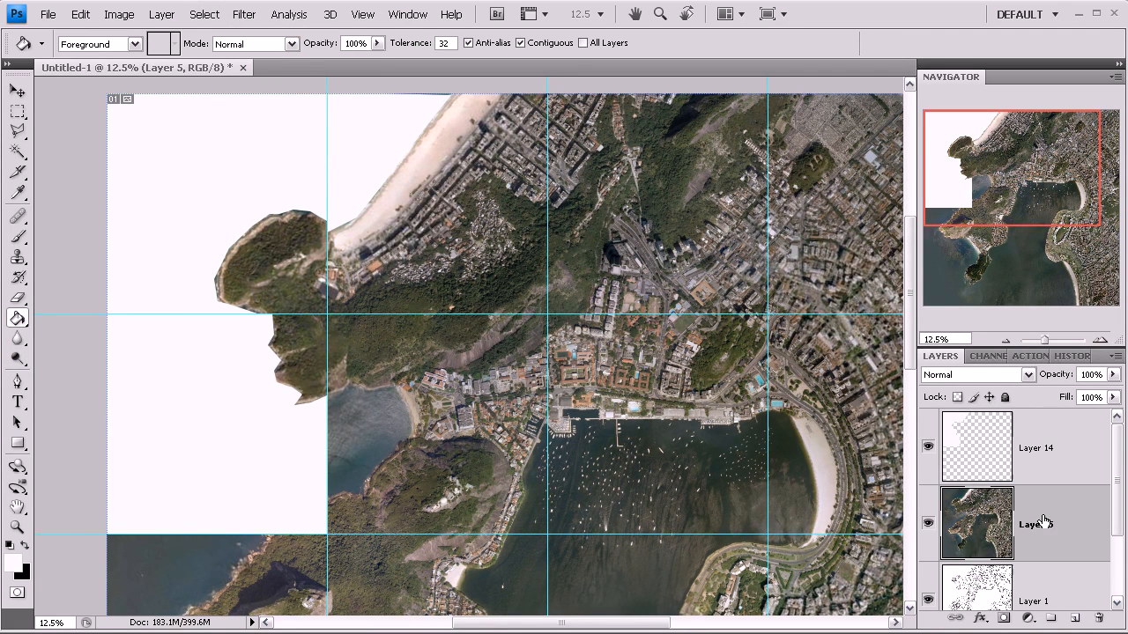
click(1077, 618)
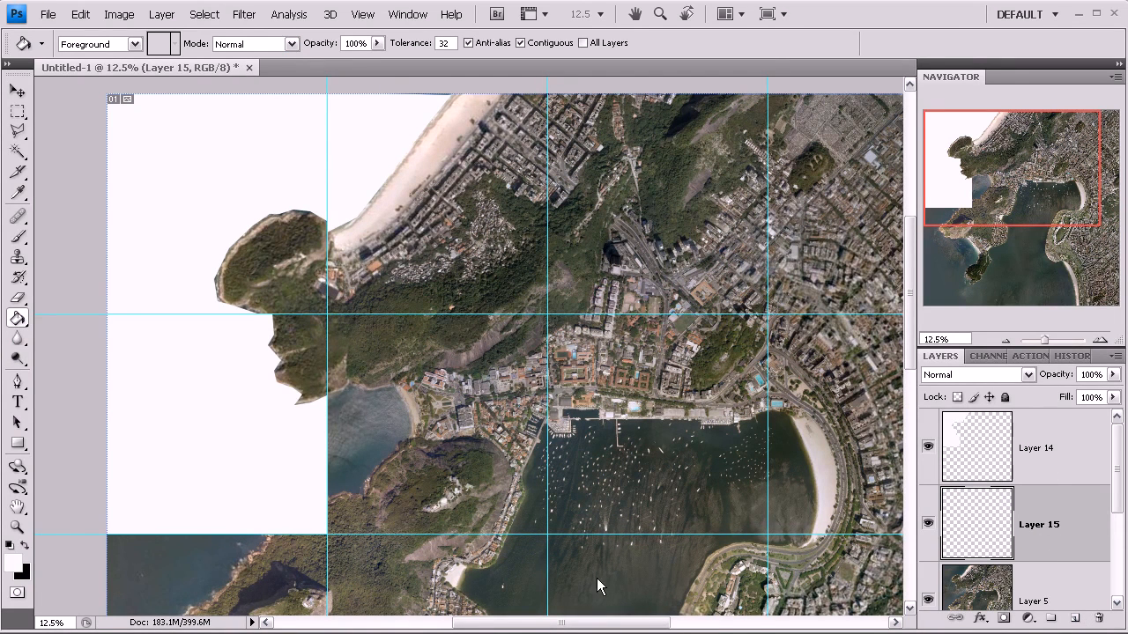
click(24, 548)
click(322, 313)
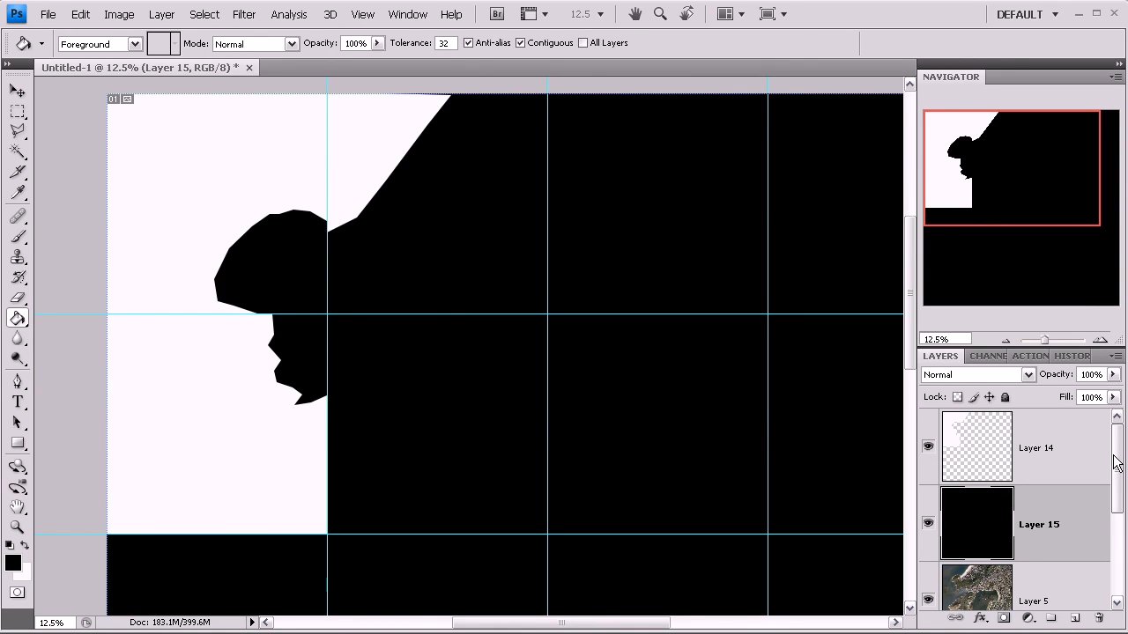
Move the finished white water layer, Layer 13, directly above the black Layer 15 and hide Layer 14
scroll(1118, 469, down, 3)
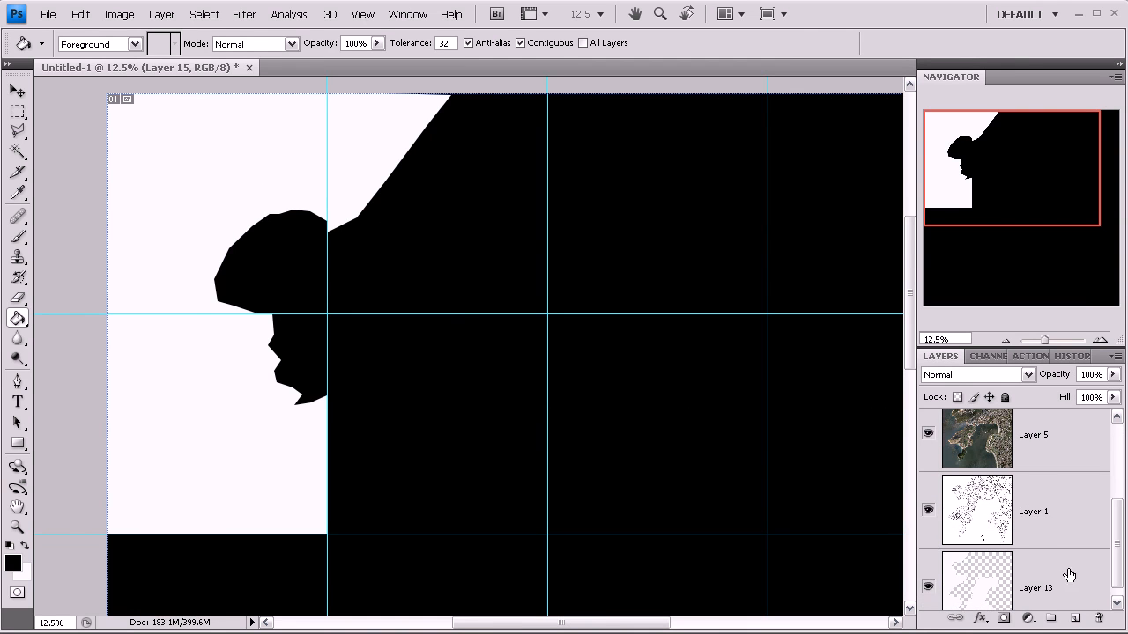
click(1073, 571)
drag(1075, 564, 1068, 422)
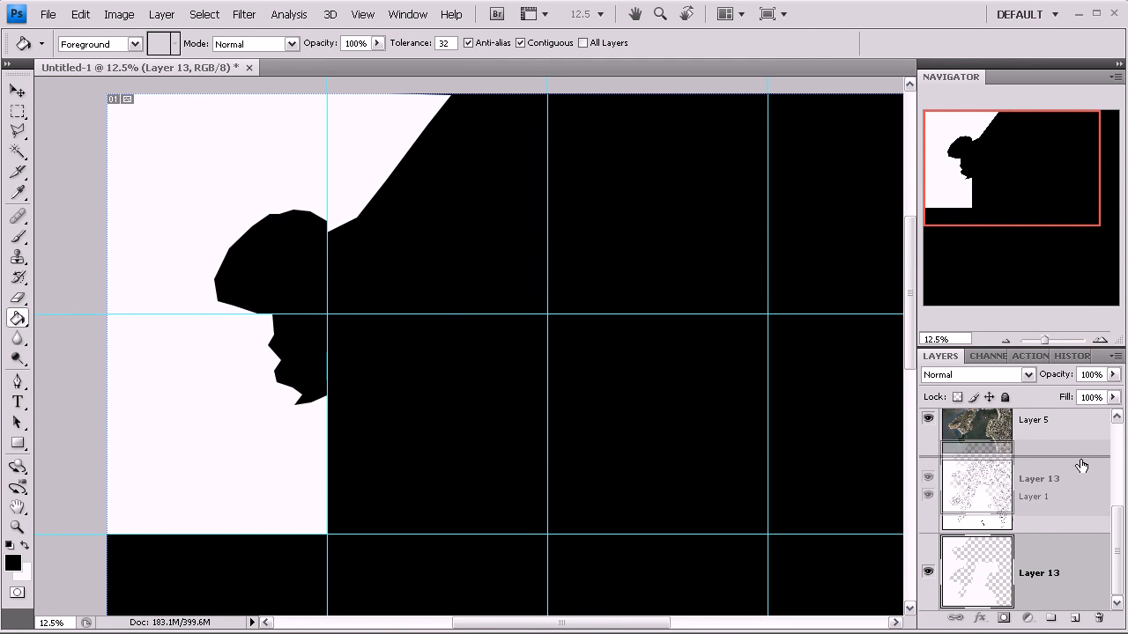
scroll(1117, 537, up, 2)
drag(1075, 551, 1065, 483)
scroll(1068, 511, up, 1)
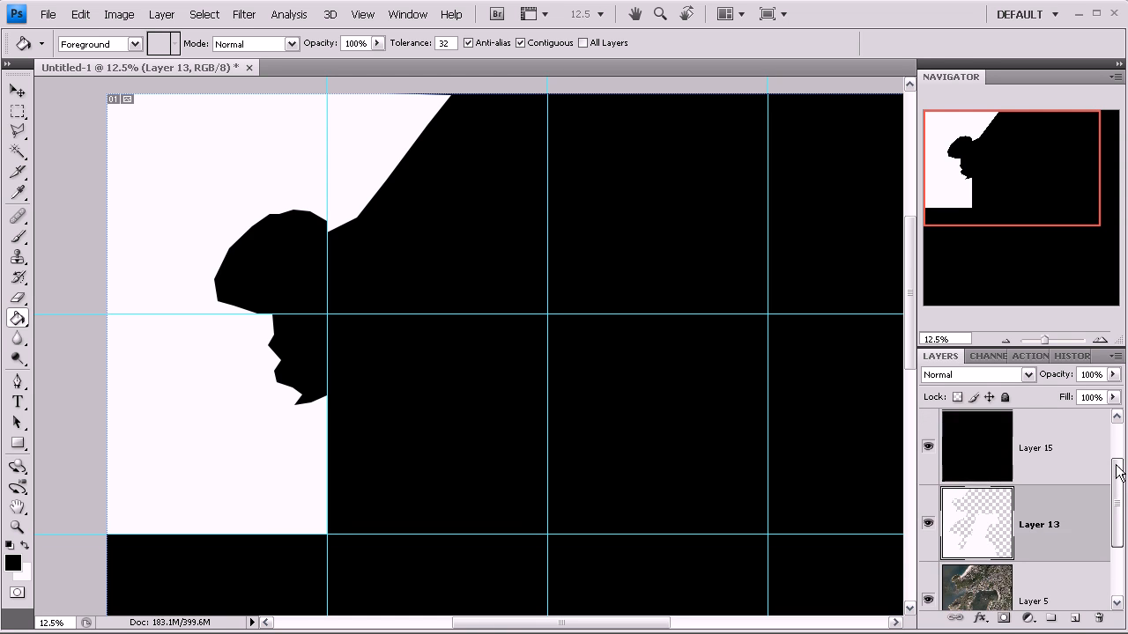
drag(1071, 524, 1021, 453)
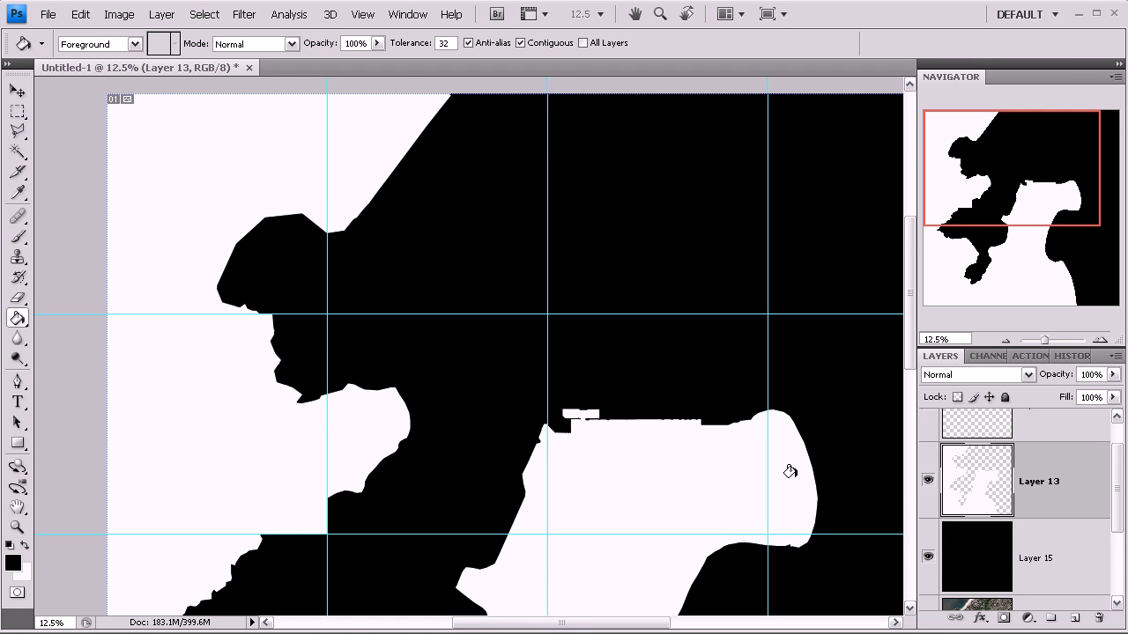
scroll(1117, 467, up, 1)
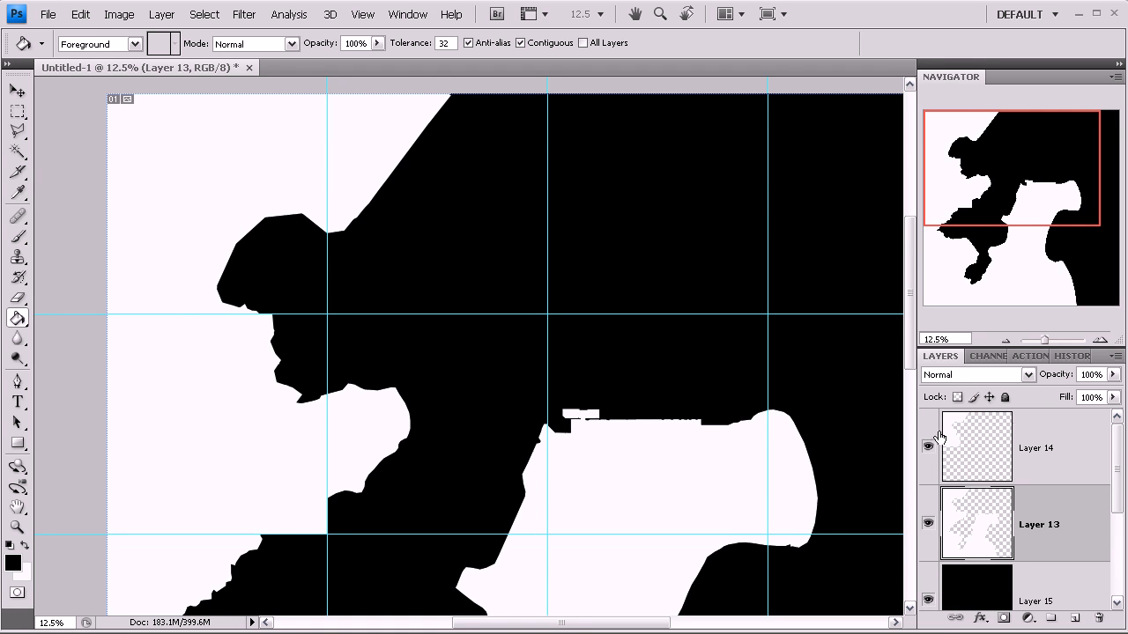
click(930, 447)
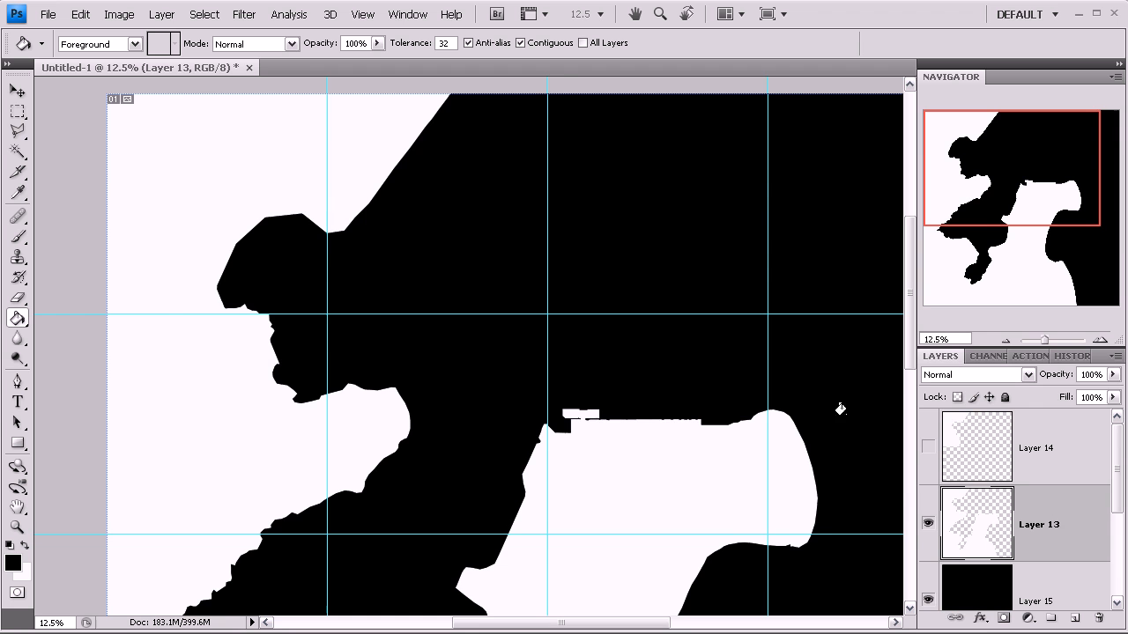
Compare the black-and-white water mask with the satellite image by toggling the visibility of Layer 15 and Layer 13
click(1006, 340)
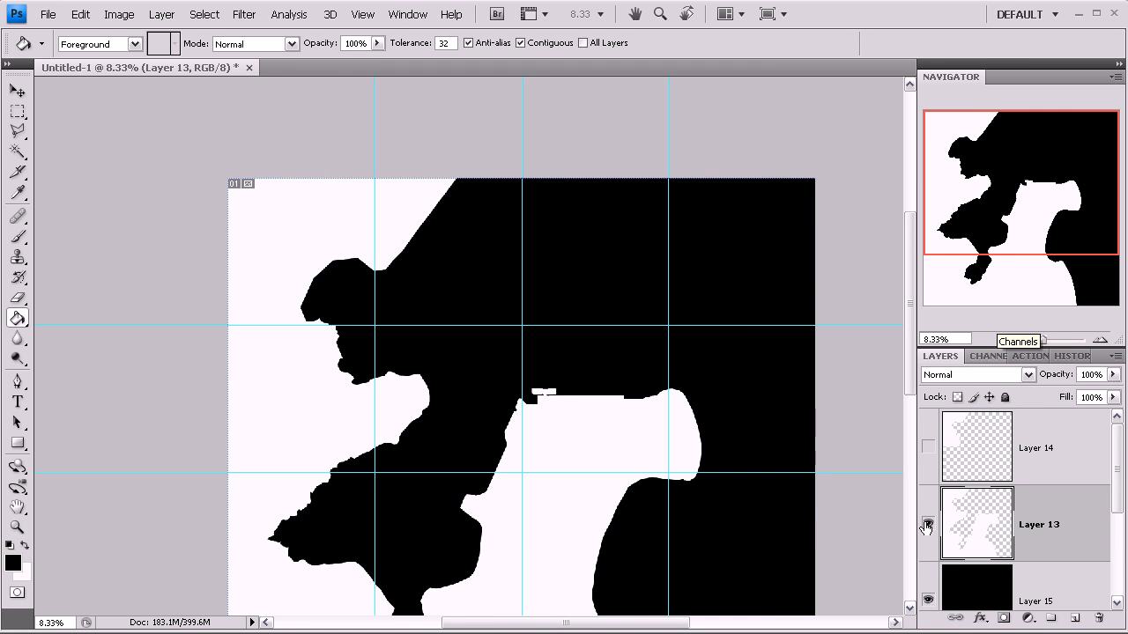
click(929, 600)
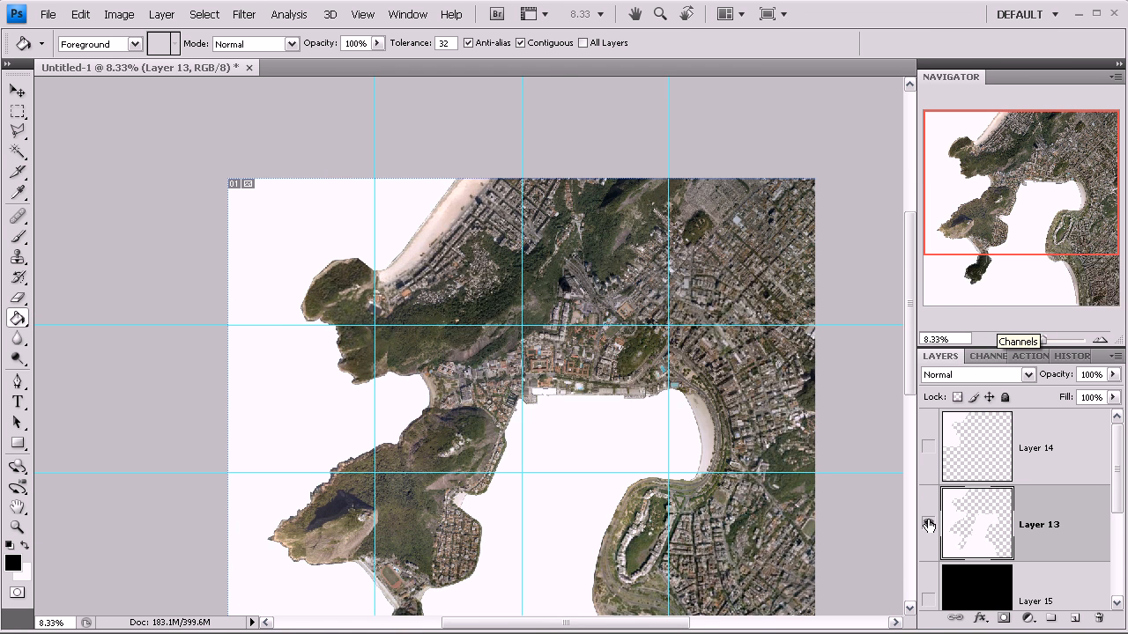
click(928, 526)
click(928, 525)
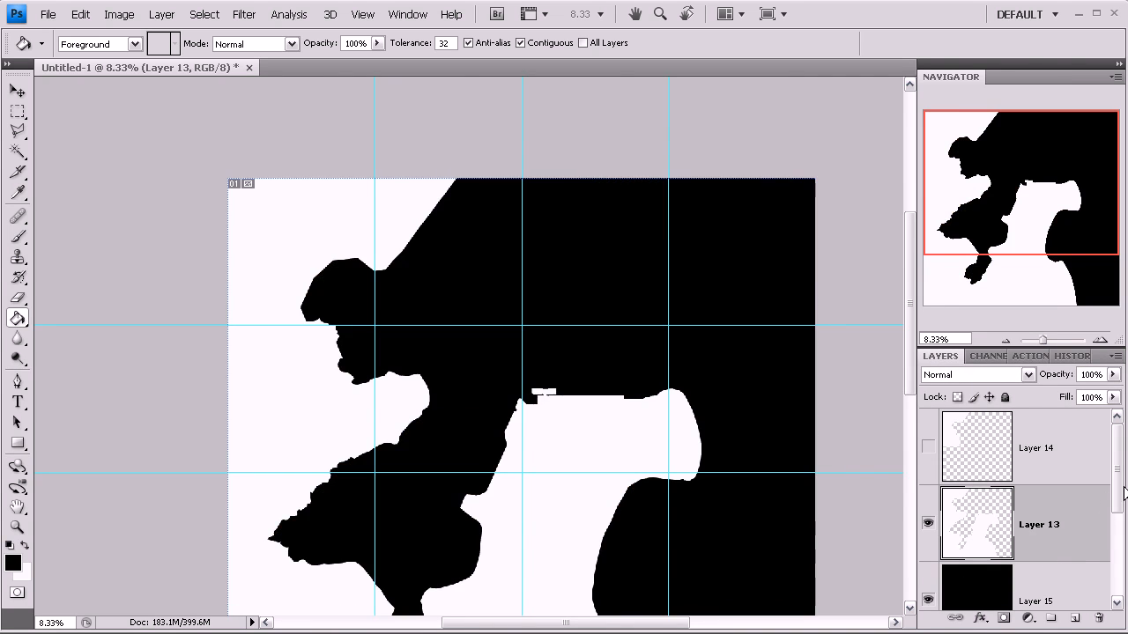
Merge the white water layer, Layer 13, with the black Layer 15 into a single layer
drag(1117, 496, 1117, 518)
click(1078, 503)
shift+click(1077, 467)
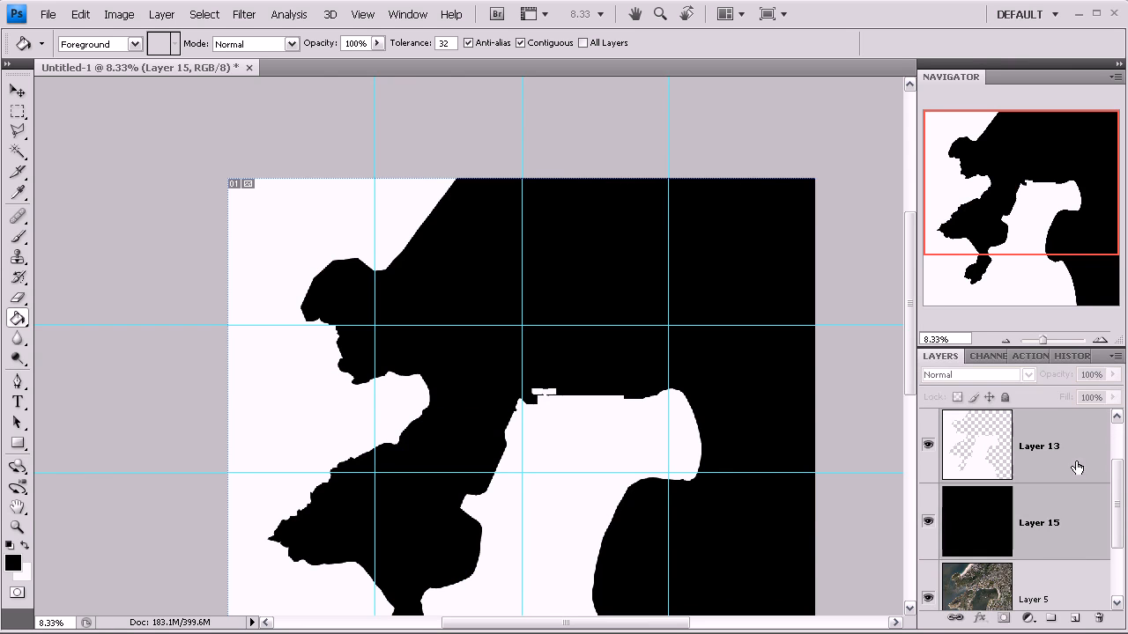
right_click(1077, 461)
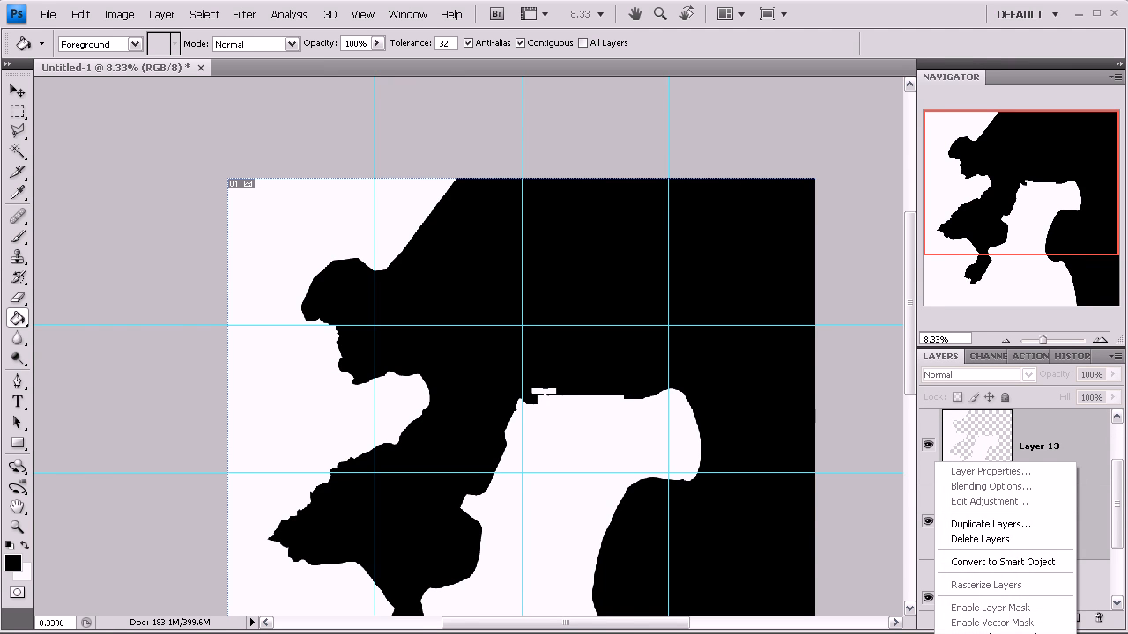
click(1004, 633)
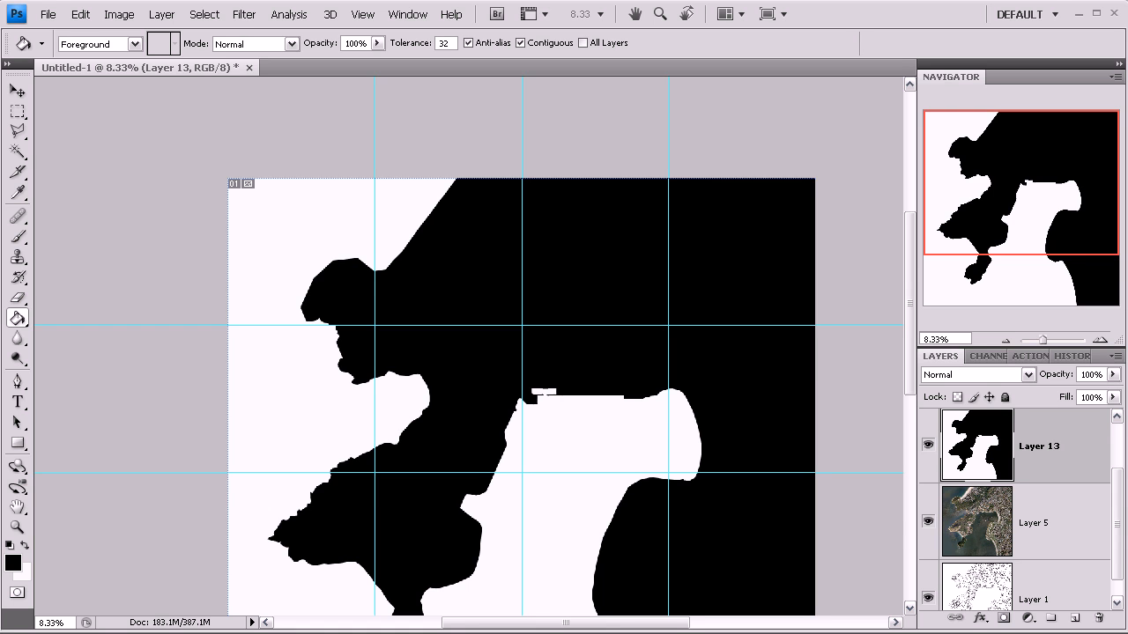
Delete the hidden Layer 14 above the merged mask layer
drag(1117, 508, 1117, 449)
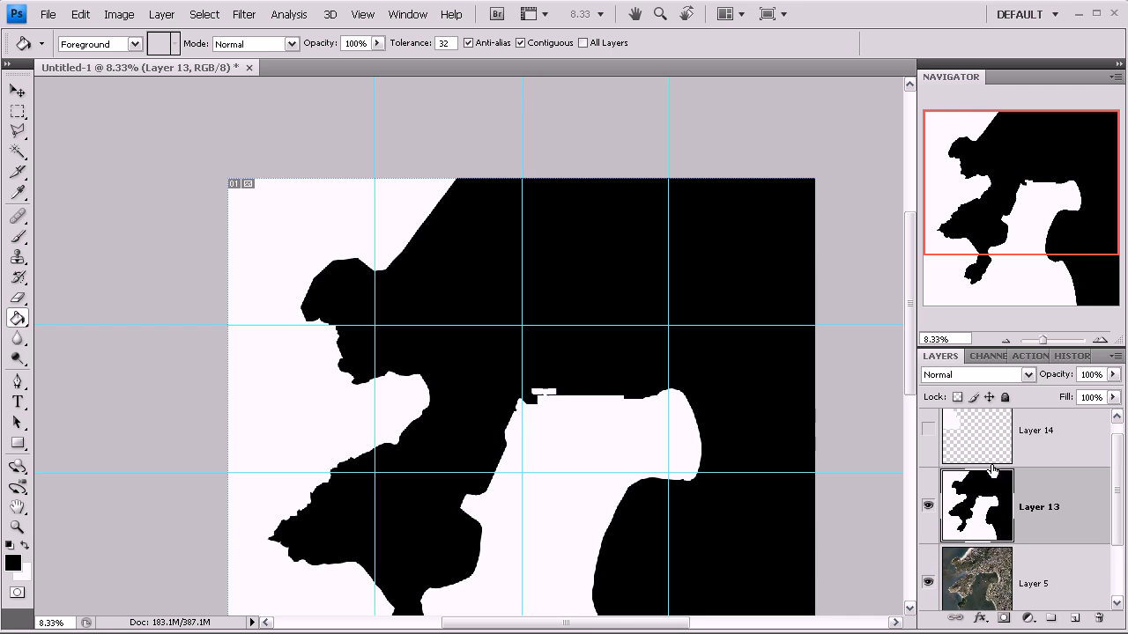
click(1057, 445)
click(1099, 618)
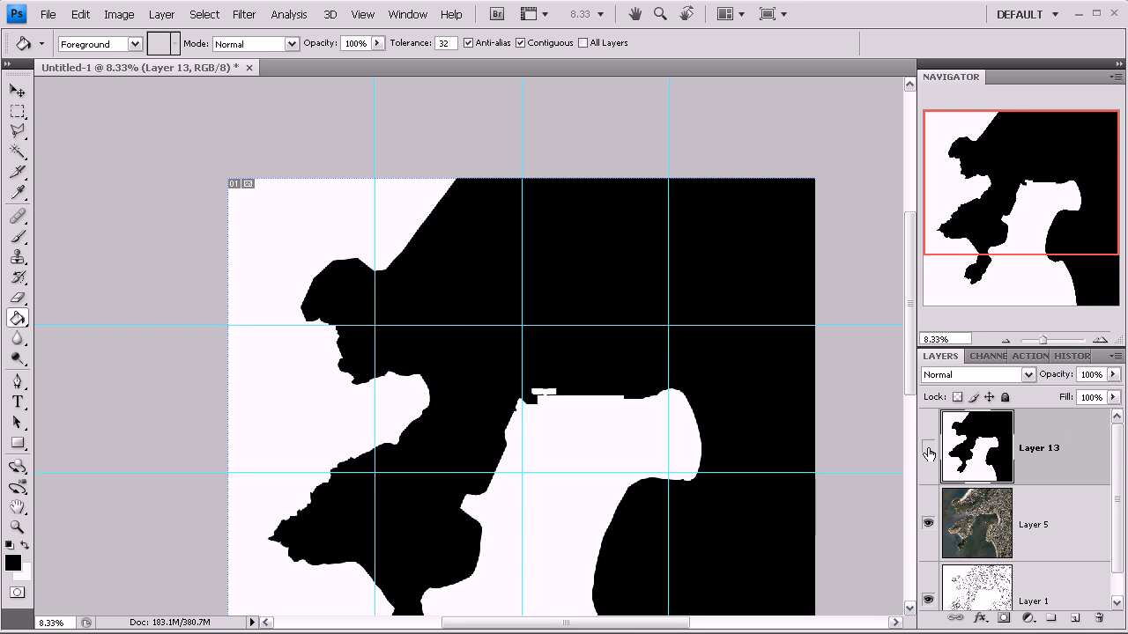
Compare the merged mask with the satellite image and the contour map by toggling the visibility of Layer 13 and Layer 5
click(928, 452)
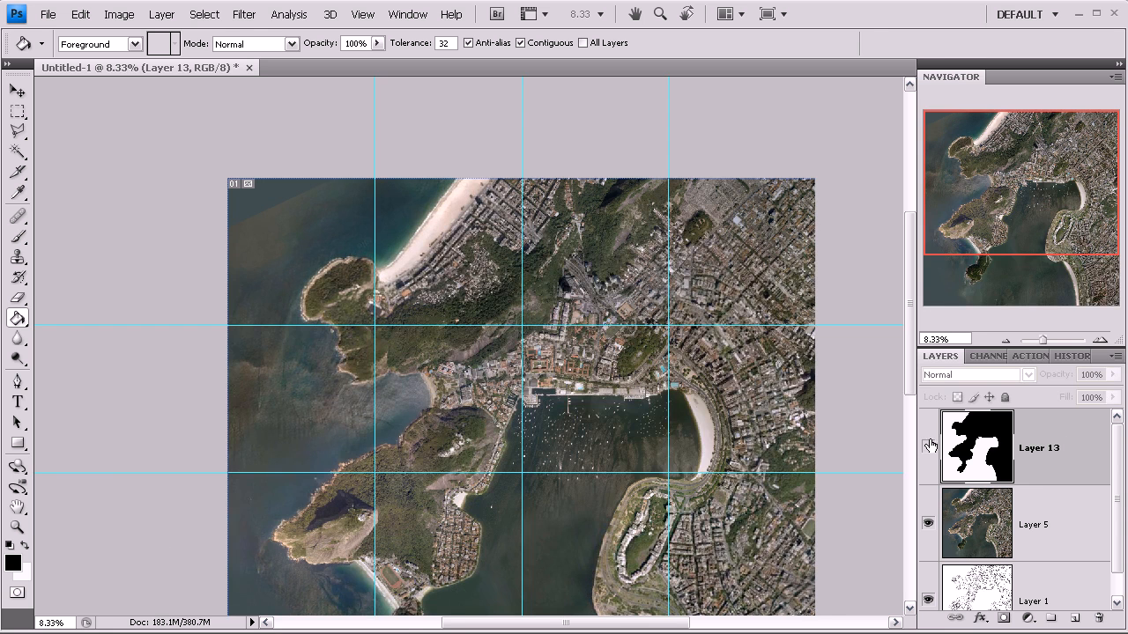
click(928, 450)
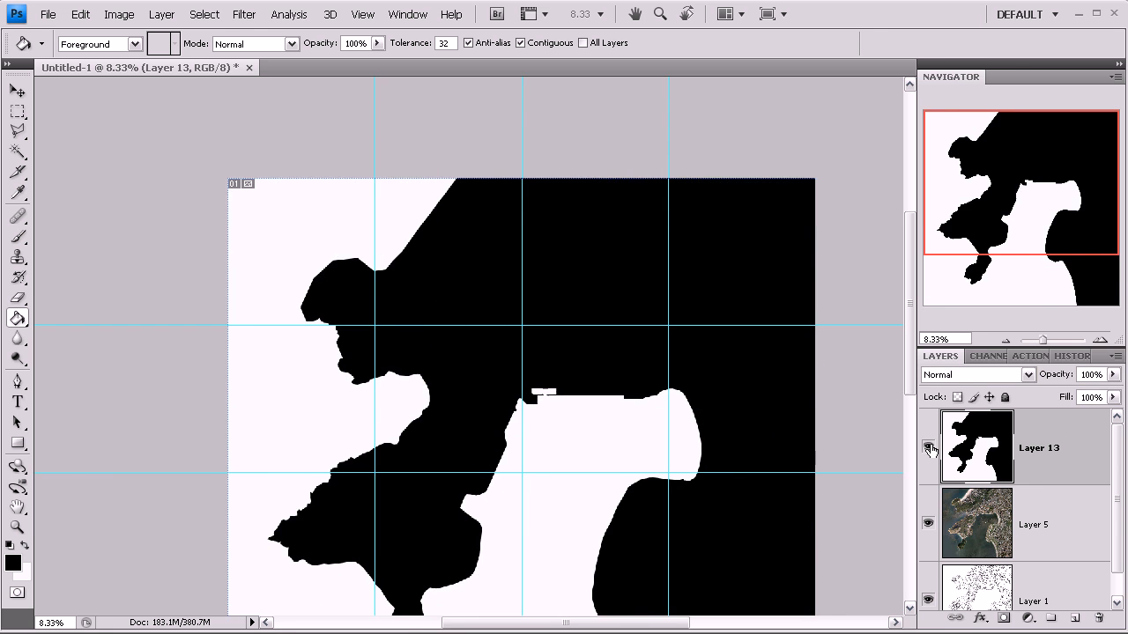
click(928, 525)
click(930, 449)
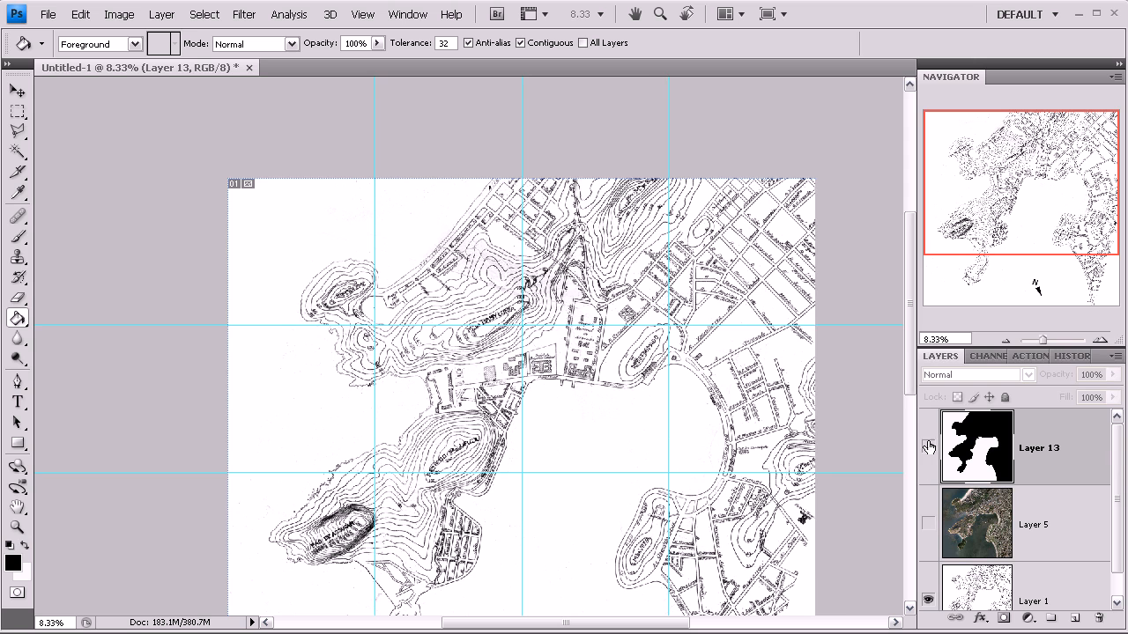
click(927, 449)
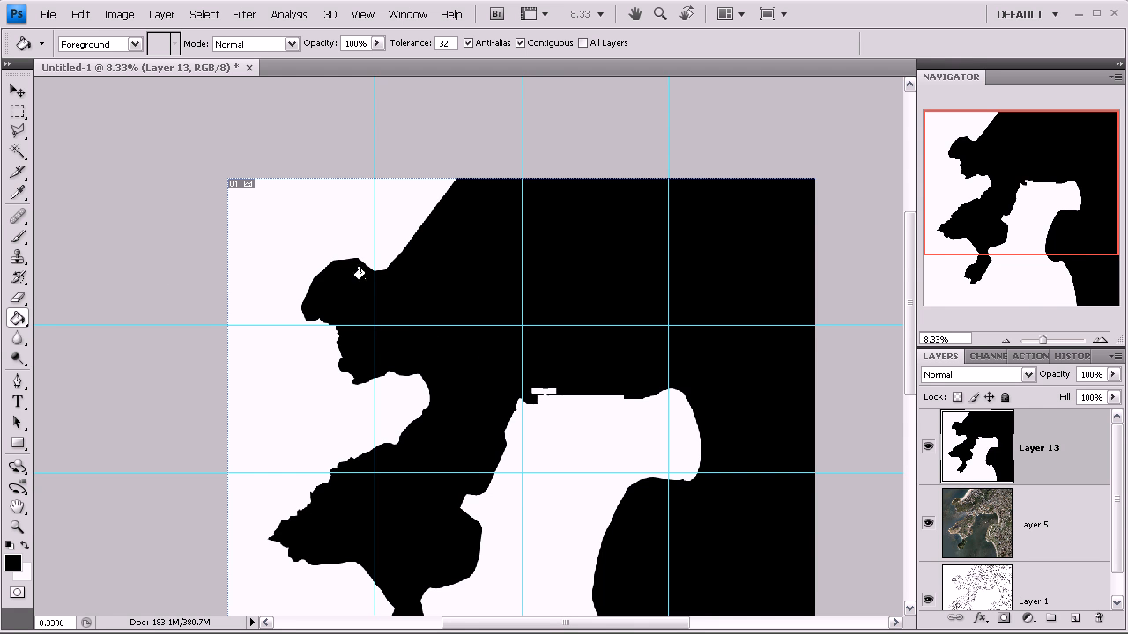
Copy the upper-left grid tile of the mask into a new 2000 by 2000 pixel RGB document with a white background
click(1005, 341)
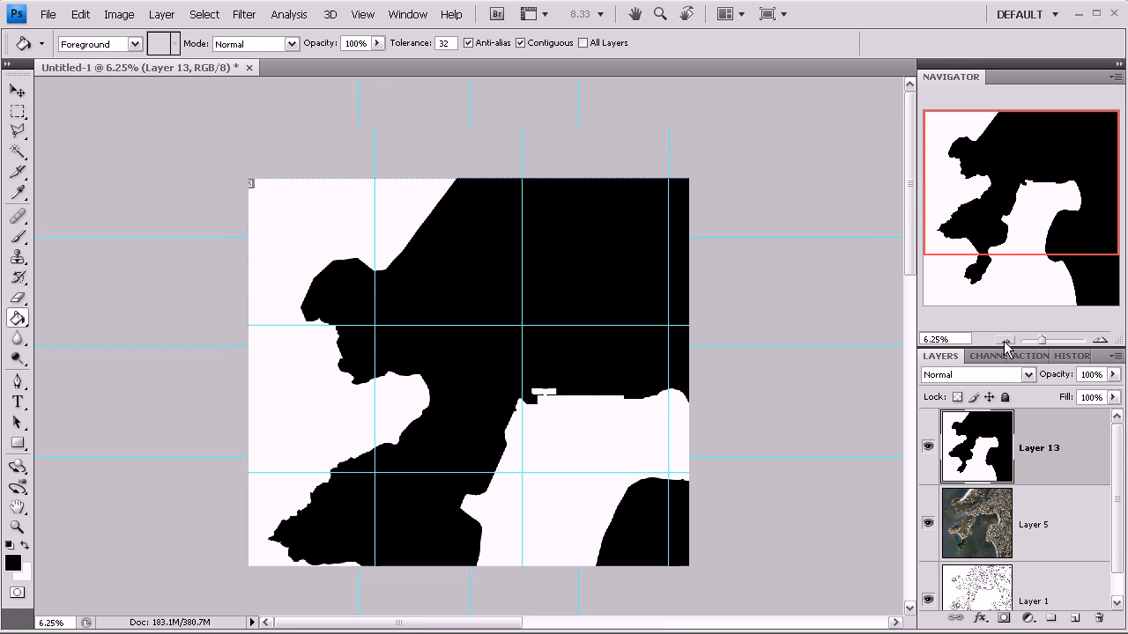
click(17, 111)
drag(249, 127, 357, 234)
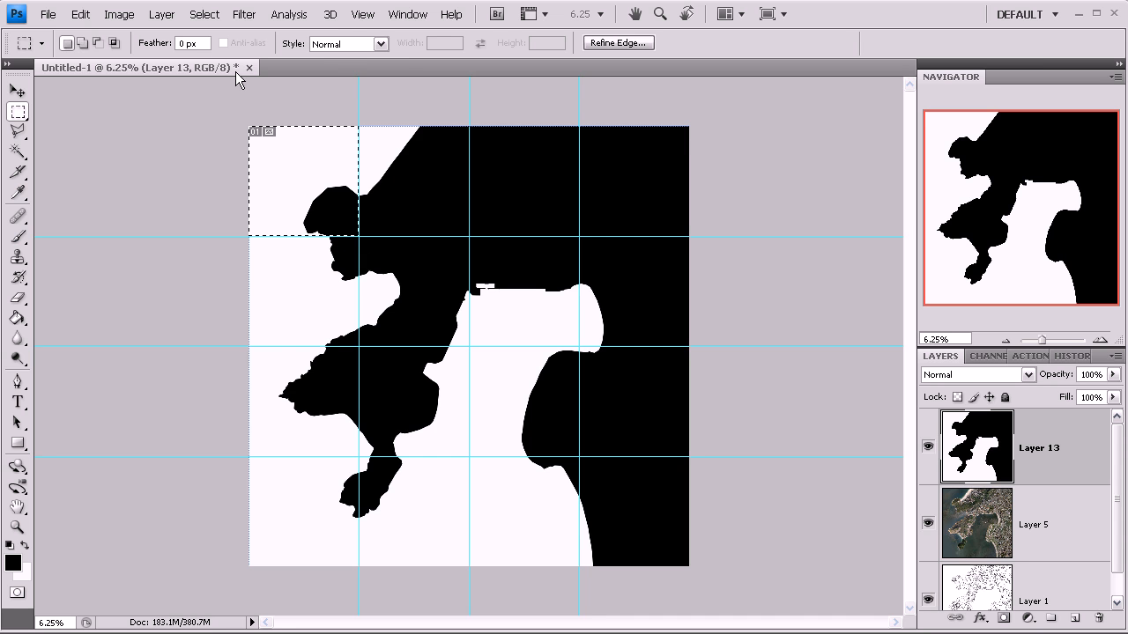
key(ctrl+n)
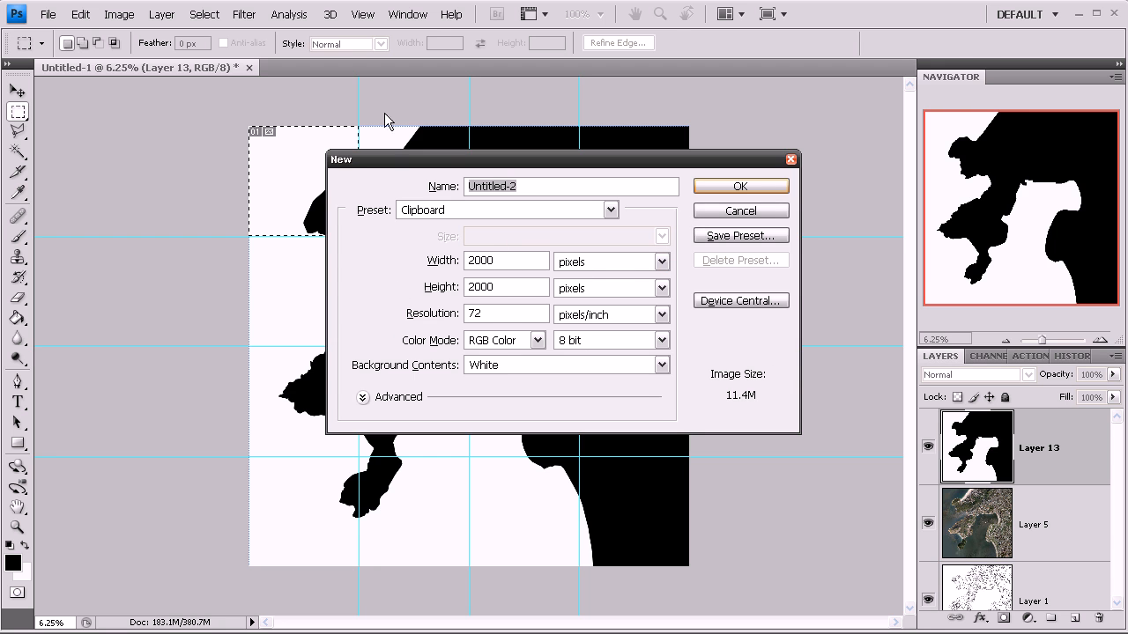
click(721, 186)
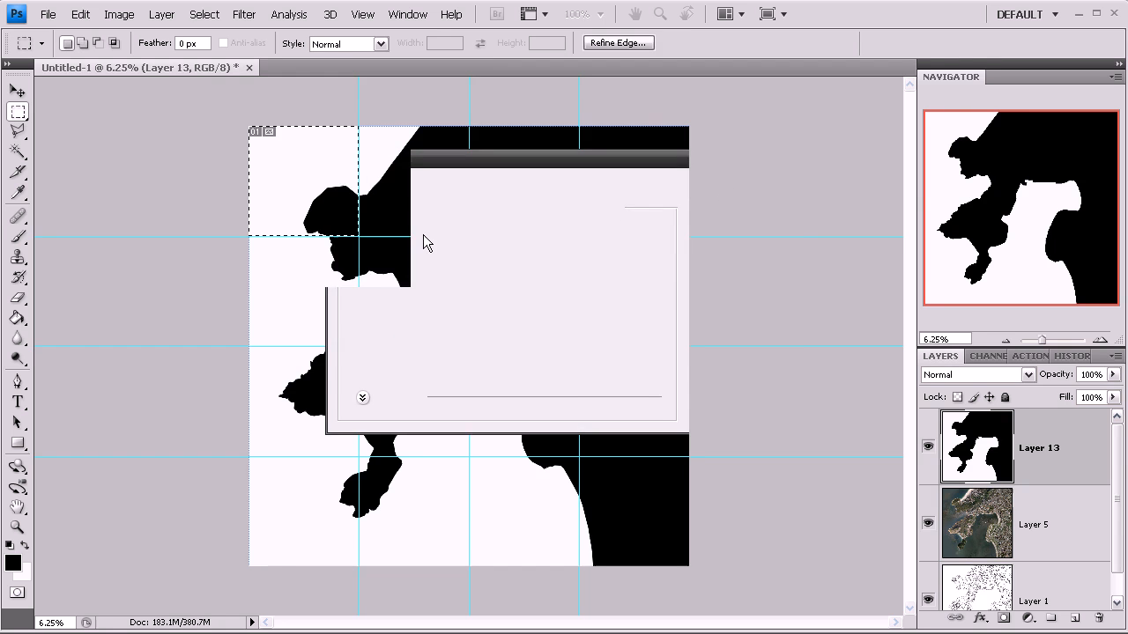
key(ctrl+v)
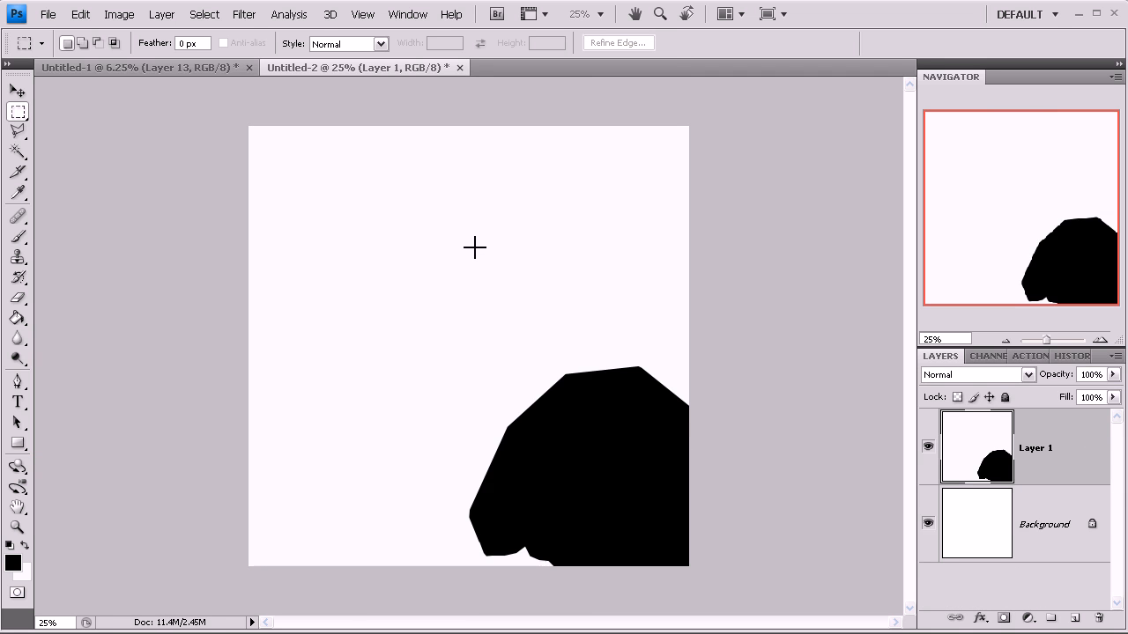
Close the new tile document without saving it and clear the tile selection in the mask document
click(455, 69)
click(553, 256)
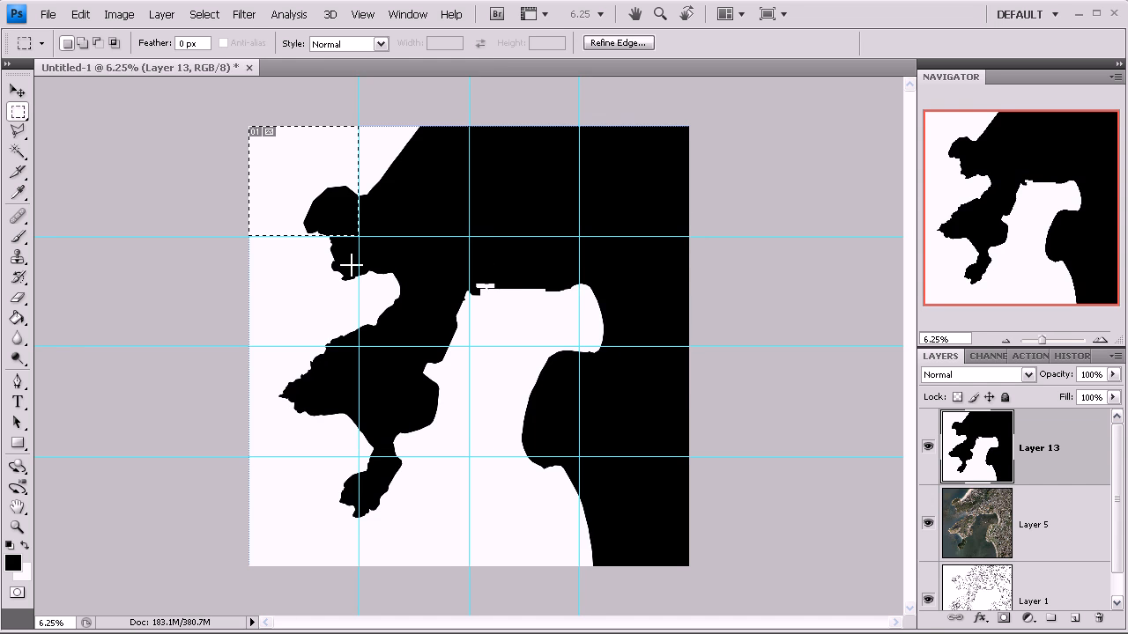
click(205, 14)
click(224, 50)
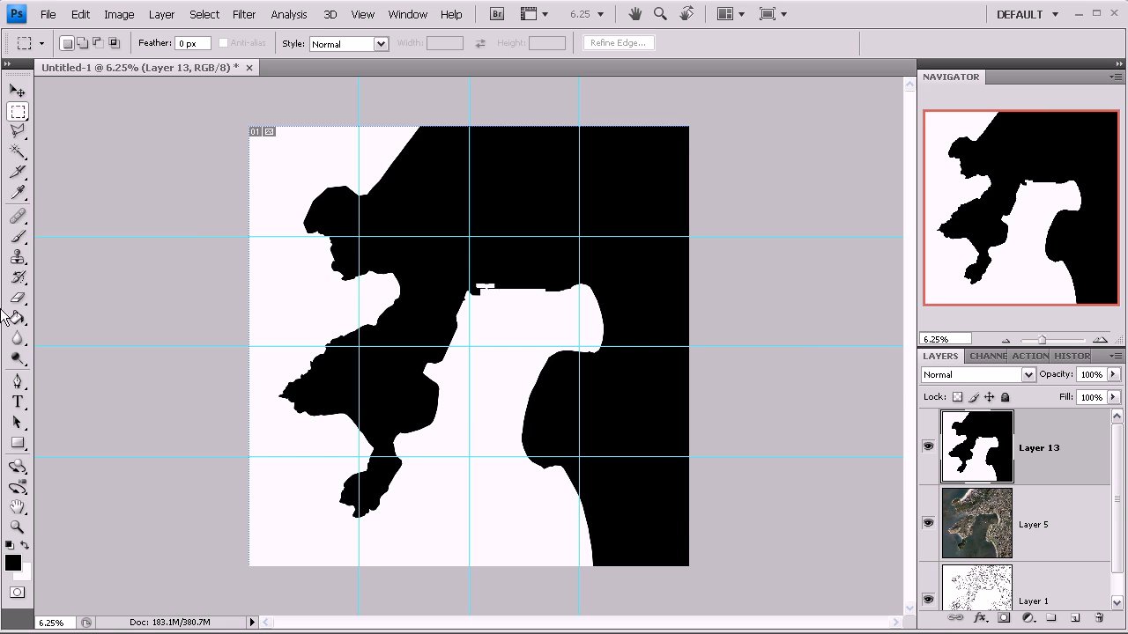
Slice the top row of the mask into four square tiles along the guides
click(20, 174)
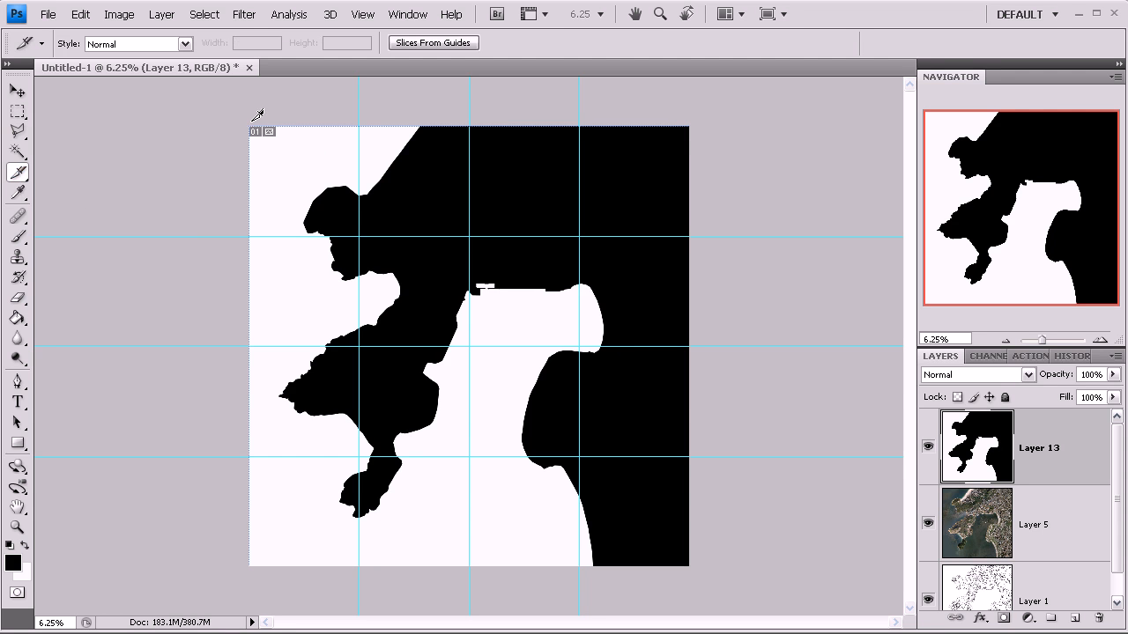
drag(250, 127, 359, 234)
drag(360, 126, 469, 234)
drag(469, 127, 579, 236)
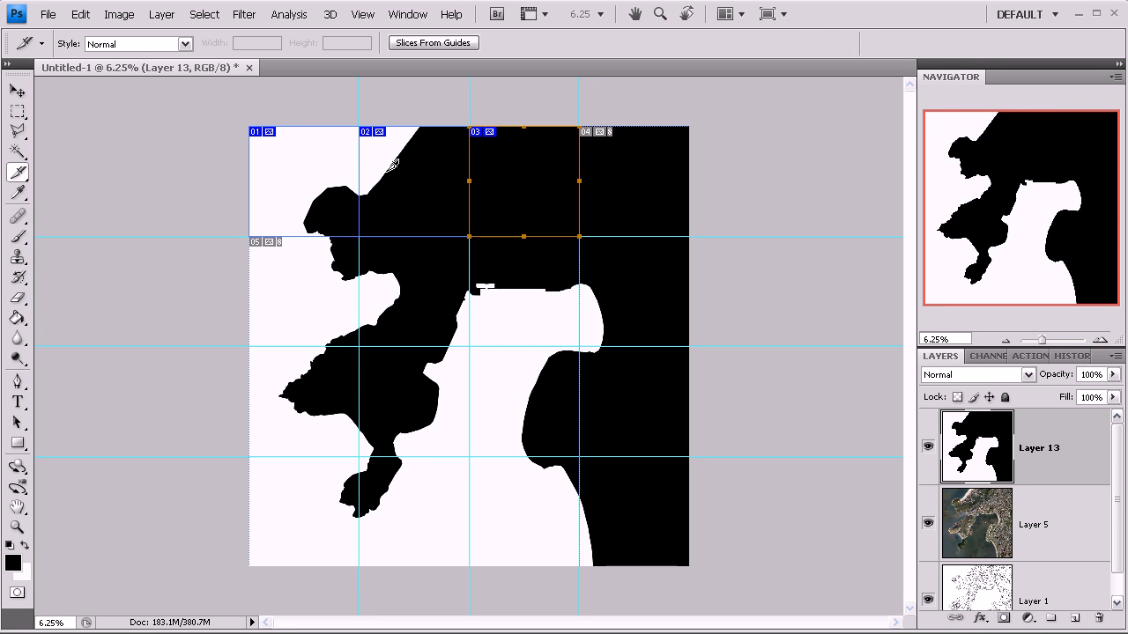
drag(580, 115, 693, 236)
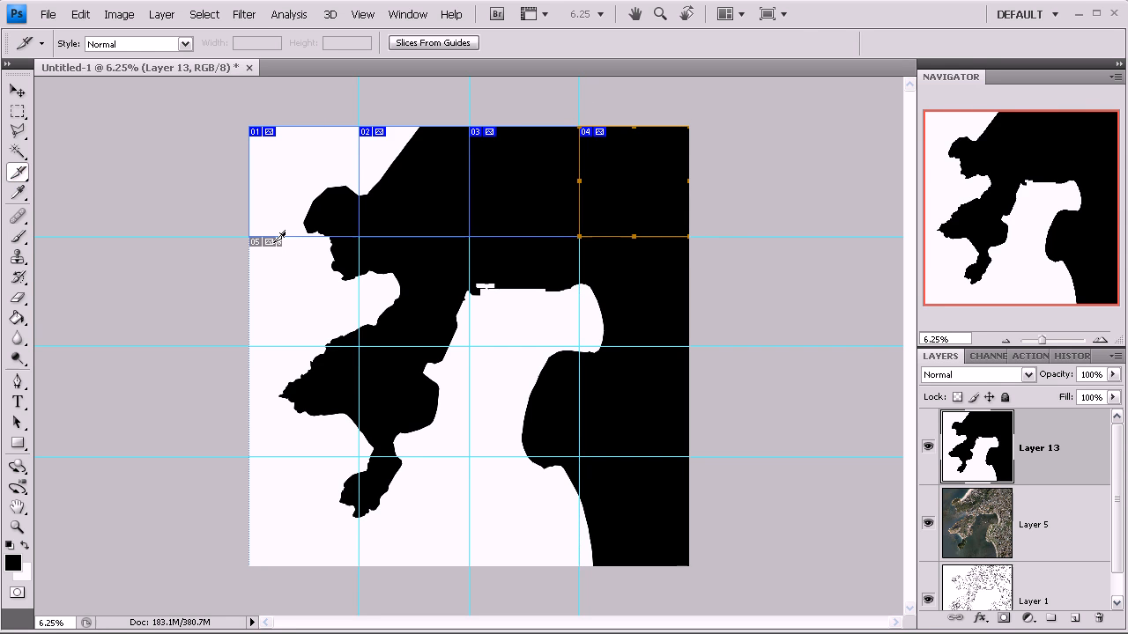
Slice the second row of the mask into four square tiles along the guides
drag(252, 236, 361, 346)
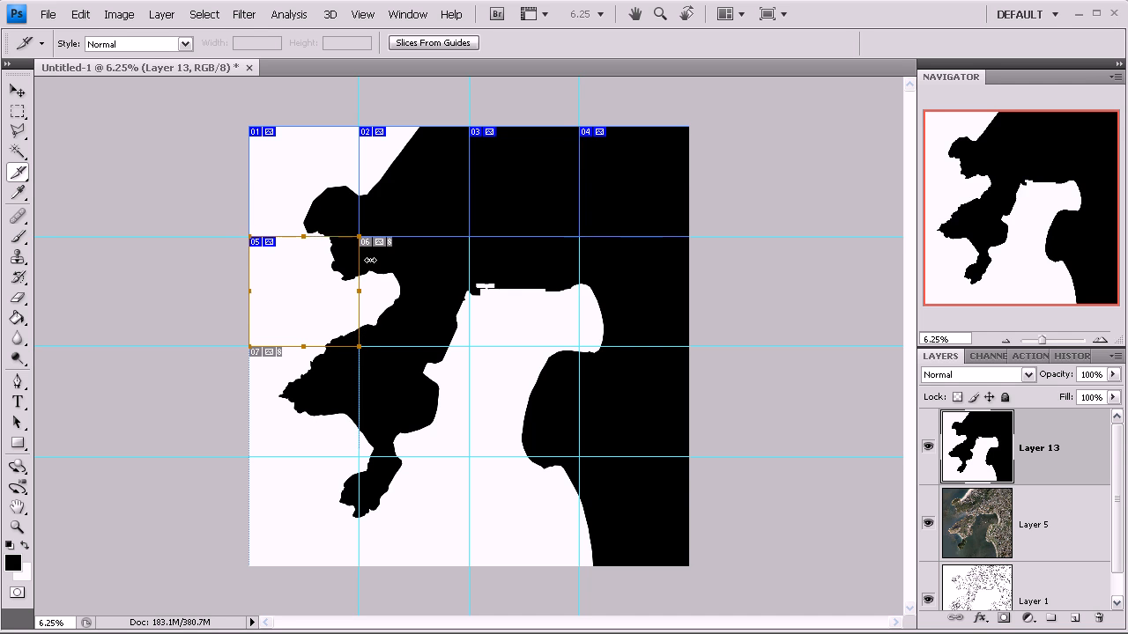
drag(360, 237, 474, 344)
drag(469, 237, 579, 345)
drag(580, 237, 689, 346)
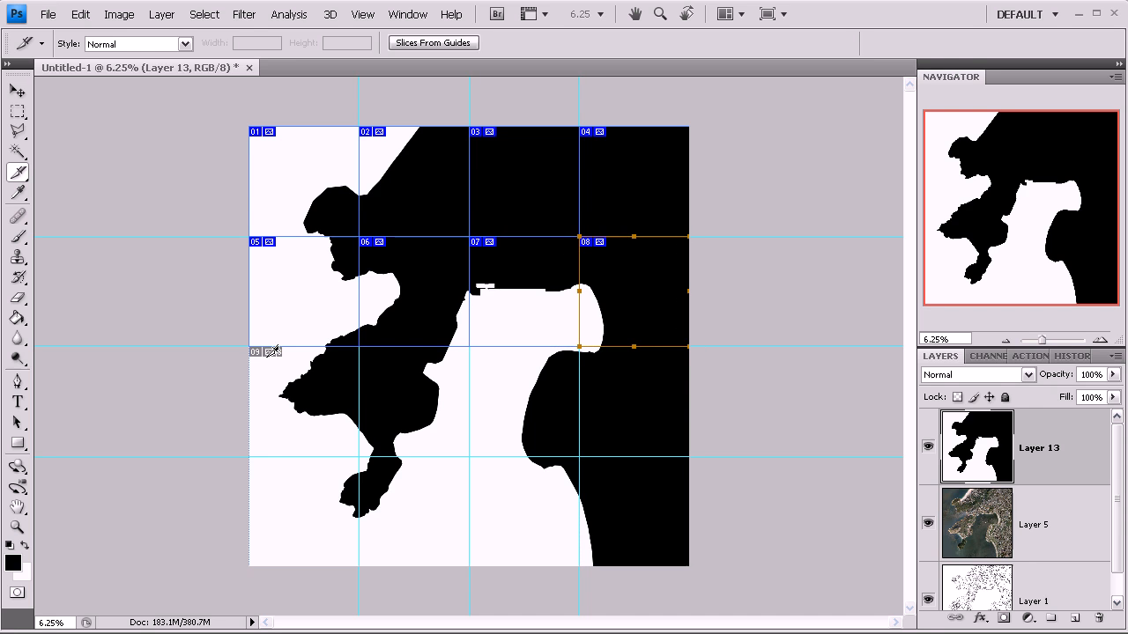
Slice the third row of the mask into four square tiles, extending the last slice to the image edge
drag(250, 347, 359, 456)
drag(359, 347, 469, 456)
drag(470, 346, 579, 456)
drag(582, 347, 683, 456)
drag(683, 397, 688, 397)
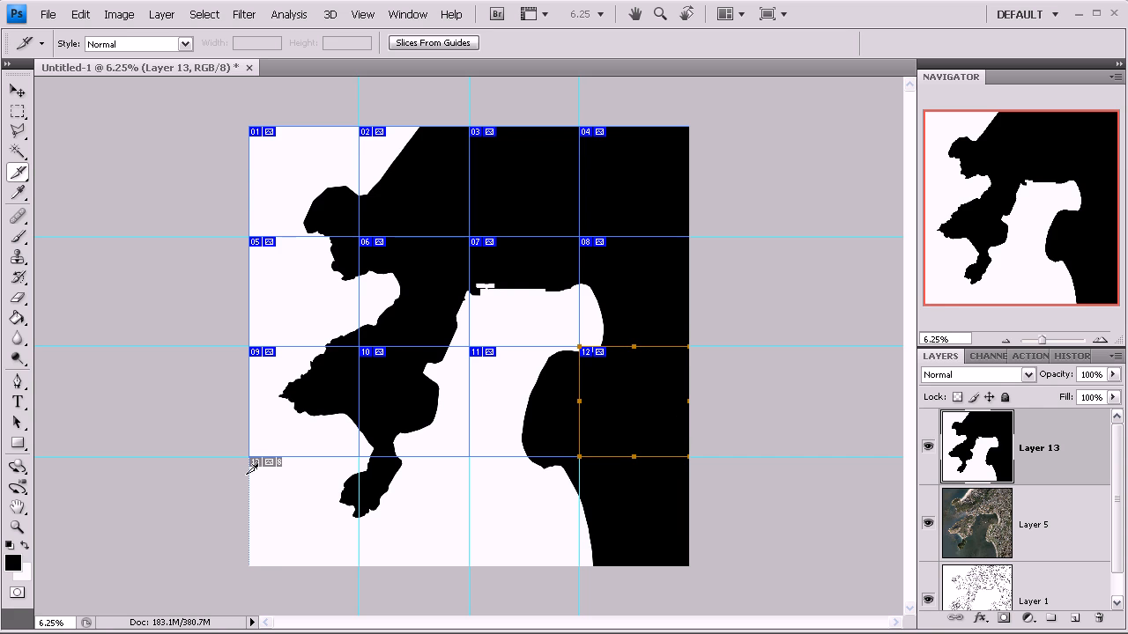
Slice the first three square tiles of the bottom row along the guides
drag(249, 457, 359, 566)
drag(366, 450, 474, 562)
drag(479, 450, 580, 566)
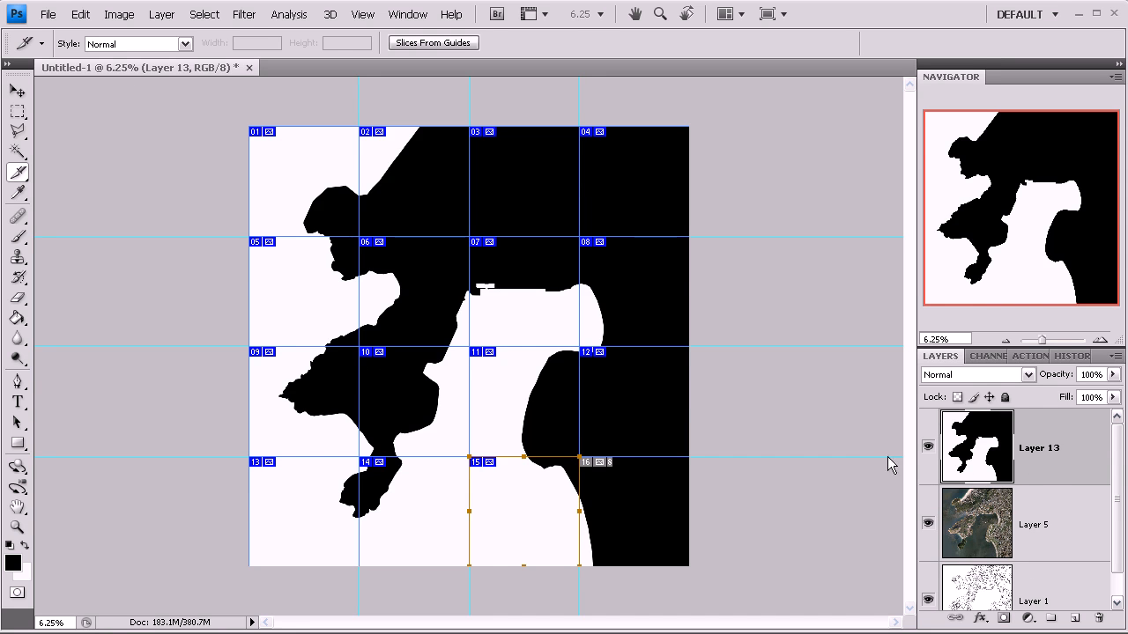
Duplicate the sliced mask image as a separate document, with Layer 13 selected
click(16, 91)
click(118, 198)
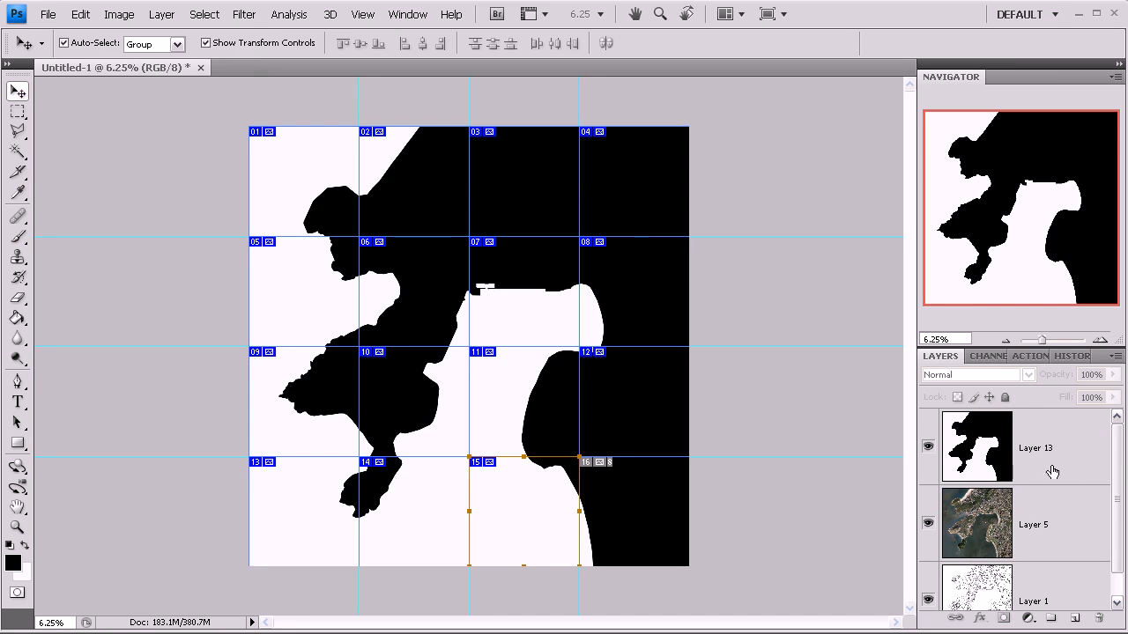
click(1091, 472)
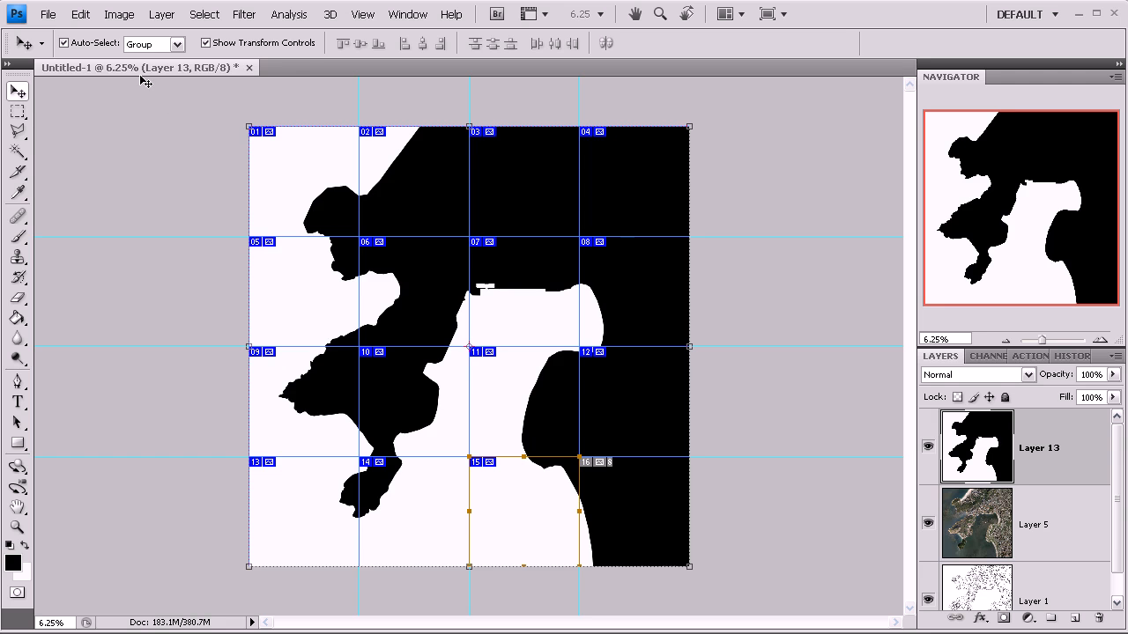
click(117, 14)
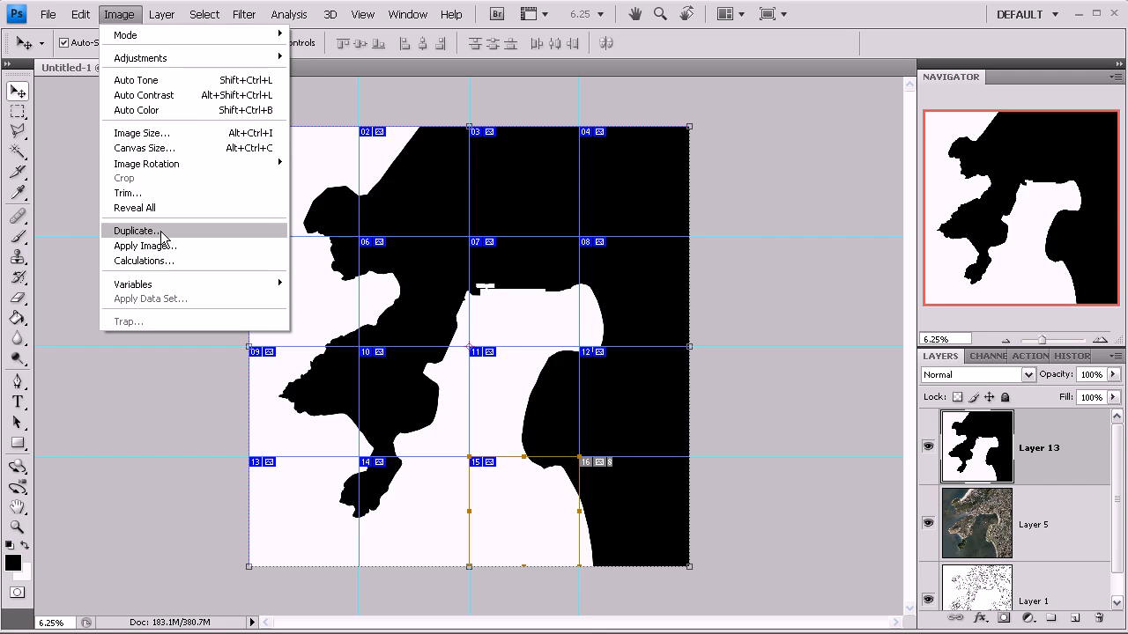
click(164, 234)
click(698, 249)
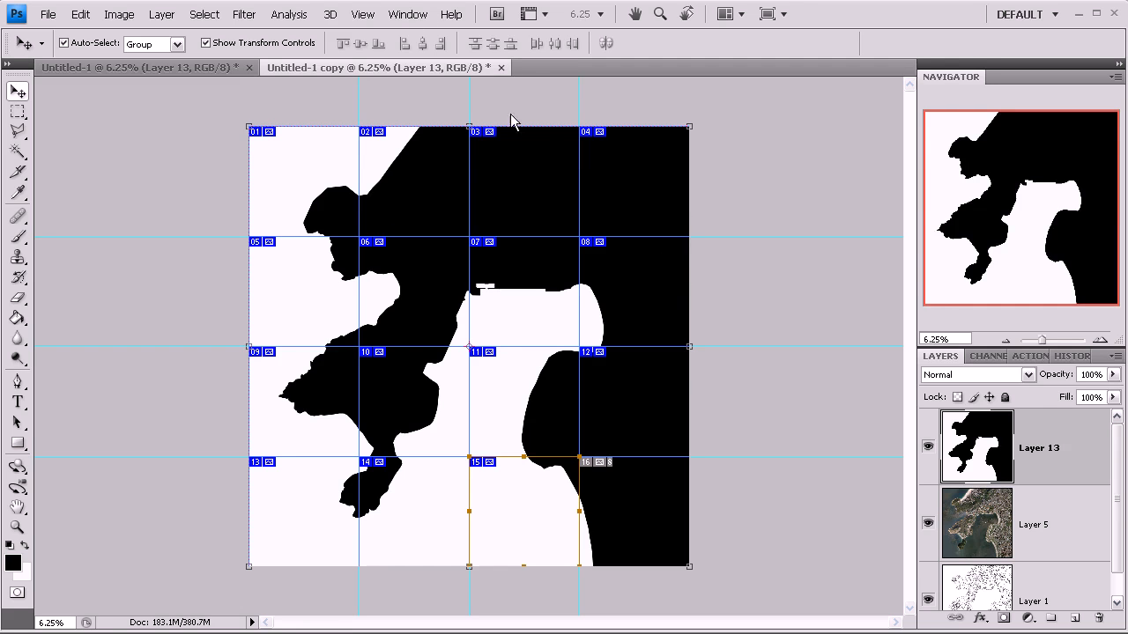
Flatten the duplicated image into a single background layer
right_click(1065, 445)
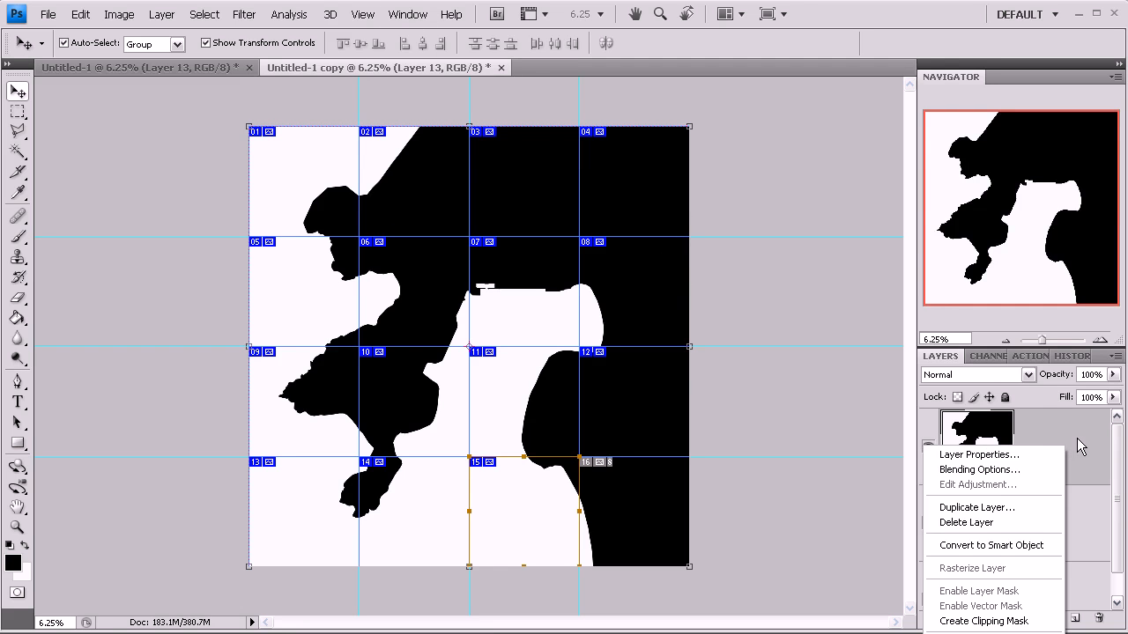
click(173, 18)
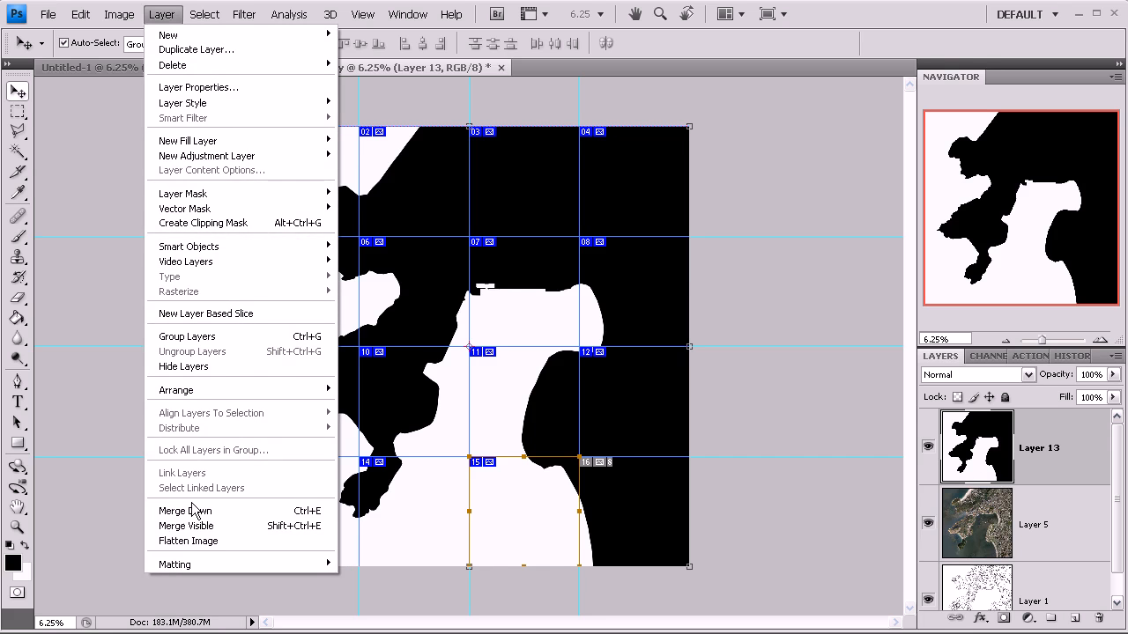
click(193, 541)
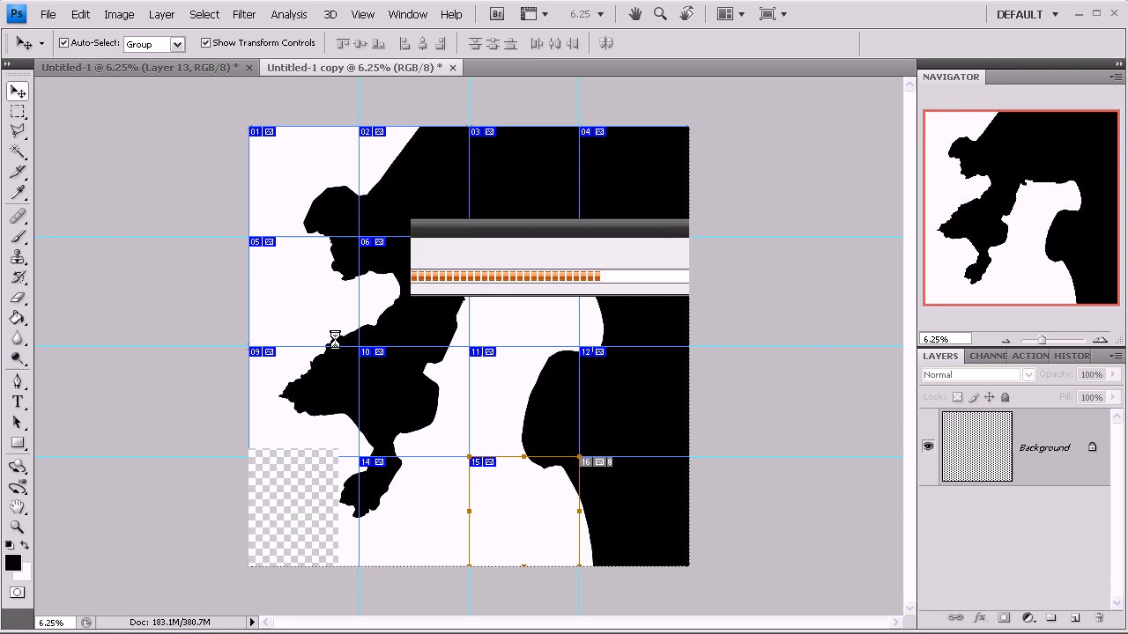
Resize the flattened copy to 6000 by 6000 pixels
click(129, 16)
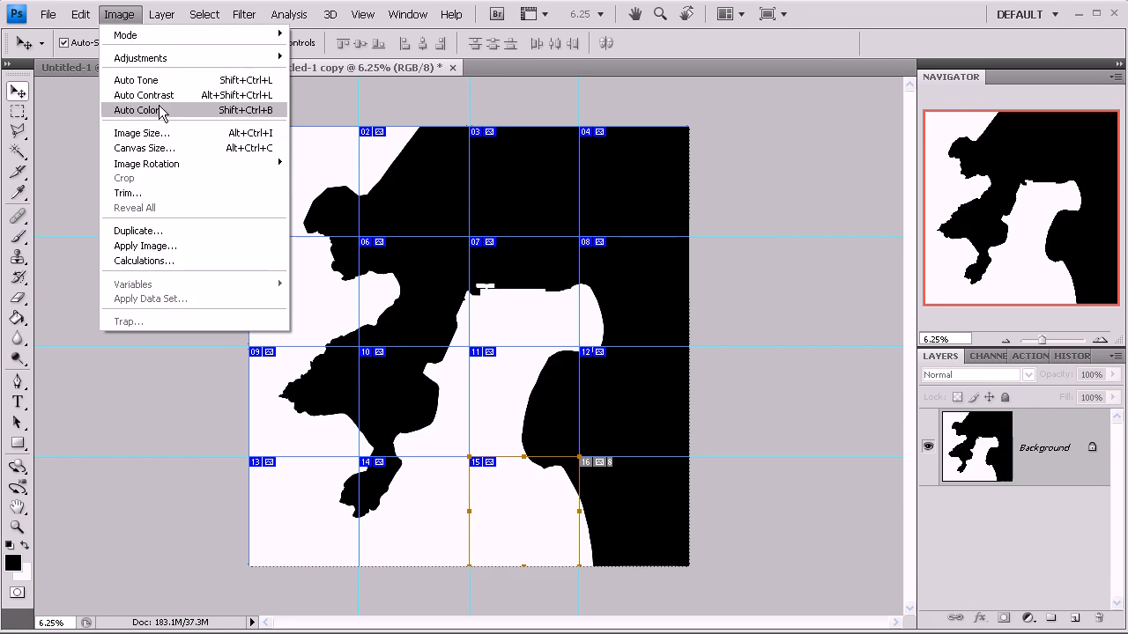
click(138, 133)
text(6000)
click(693, 183)
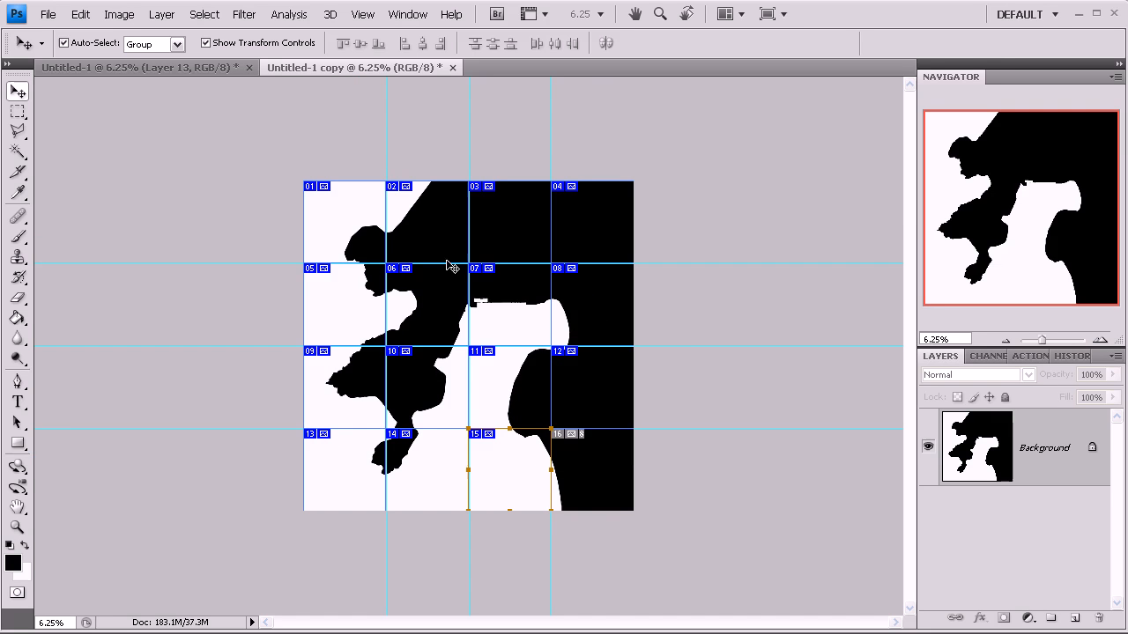
Start a Save for Web & Devices export of the resized mask copy, with the whole slice grid in the preview
click(47, 14)
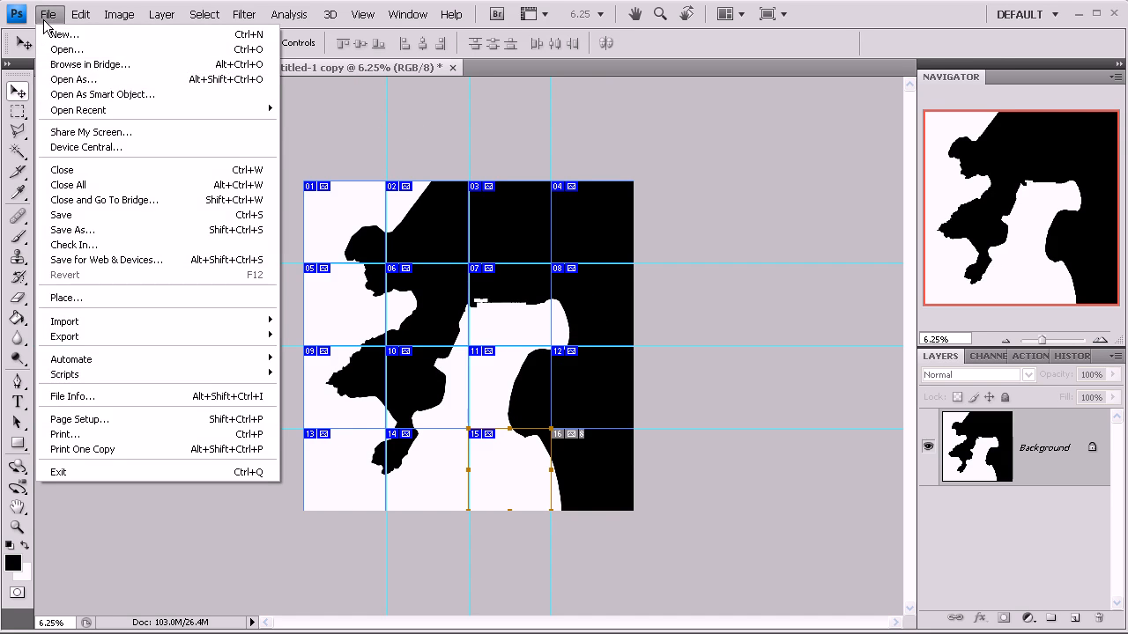
click(106, 259)
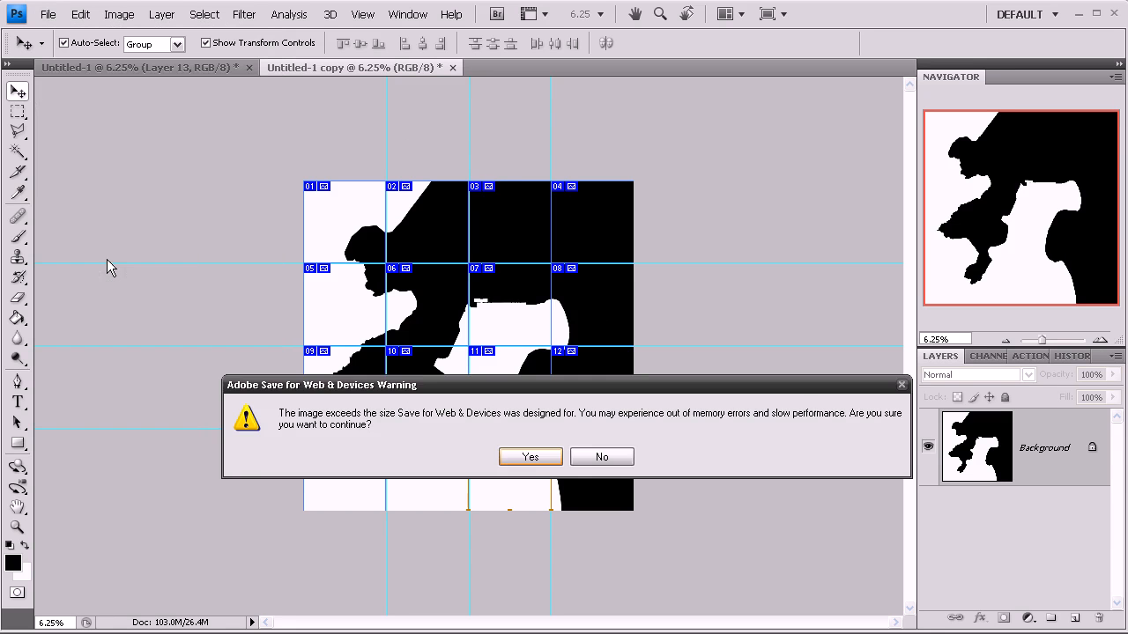
click(527, 460)
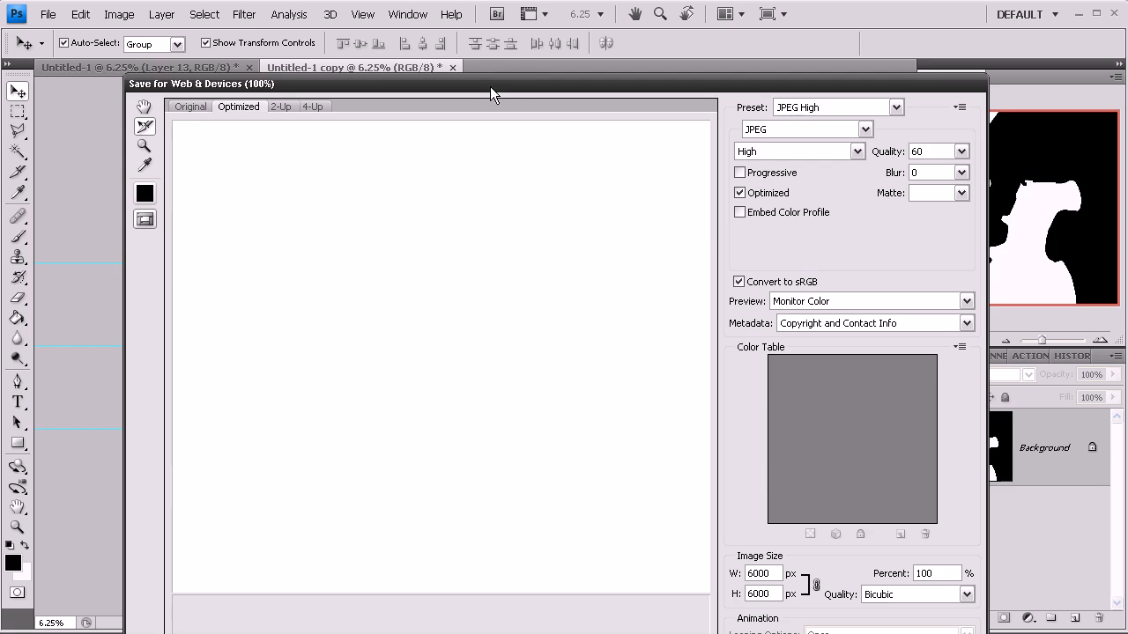
drag(258, 87, 232, 18)
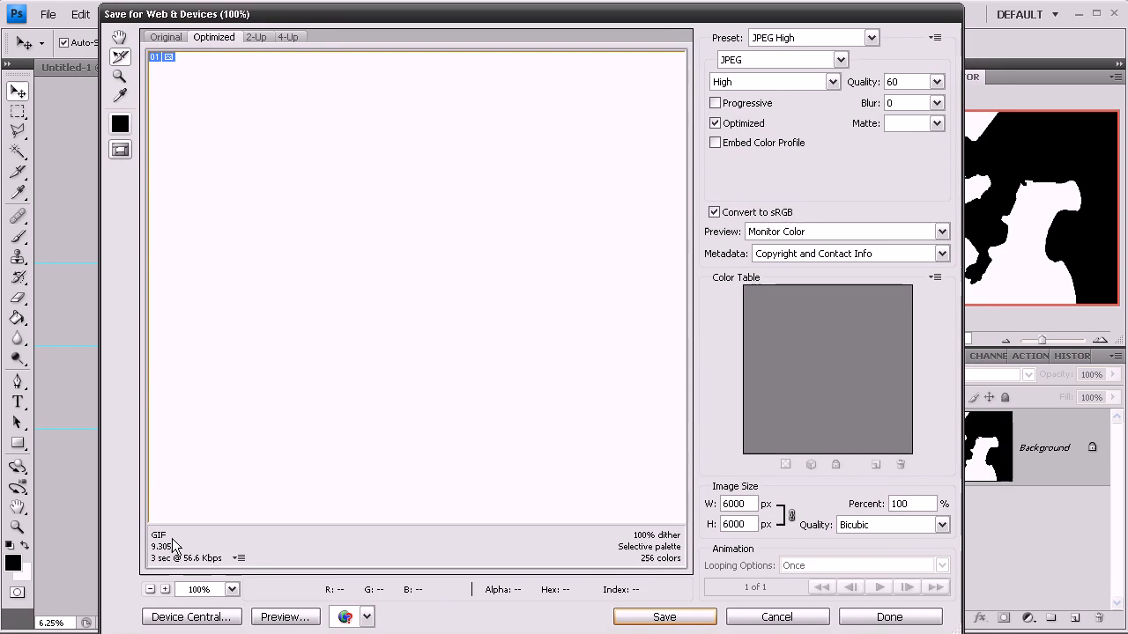
click(150, 588)
click(149, 590)
click(150, 590)
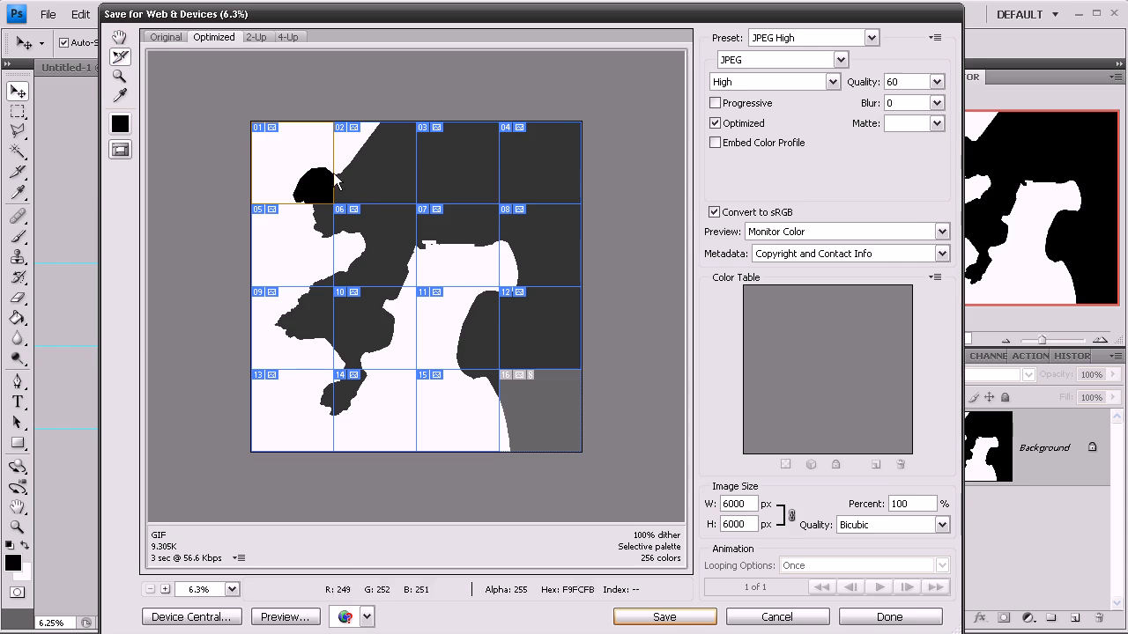
Select all sixteen slices of the original image in the export preview and apply the JPEG High preset
click(166, 39)
shift+click(372, 157)
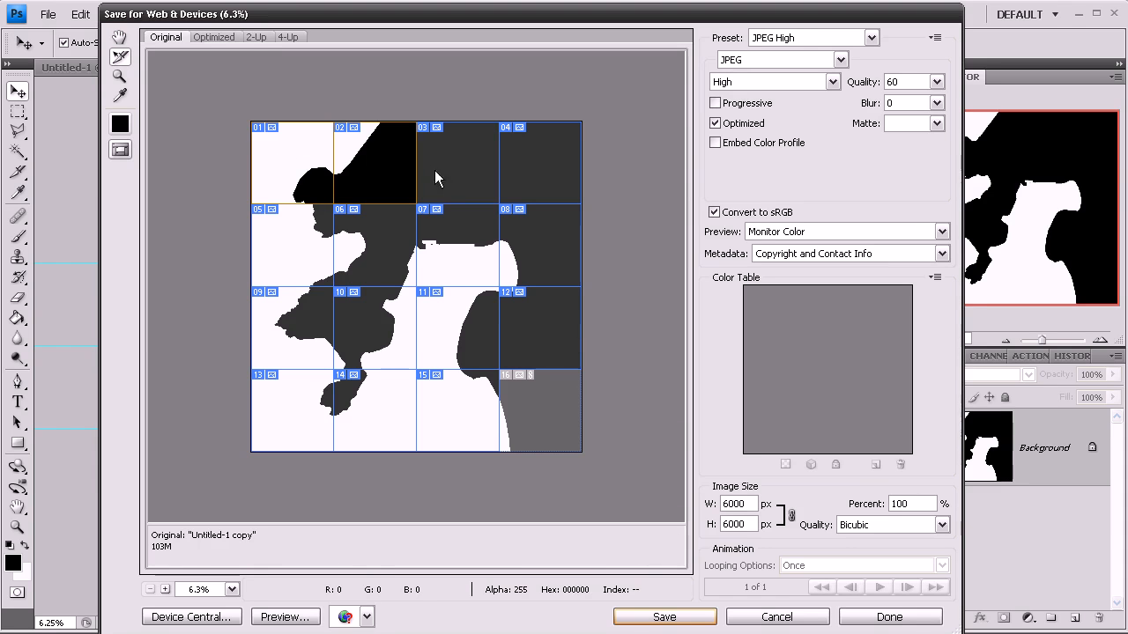
shift+click(458, 167)
shift+click(529, 176)
shift+click(541, 250)
shift+click(448, 250)
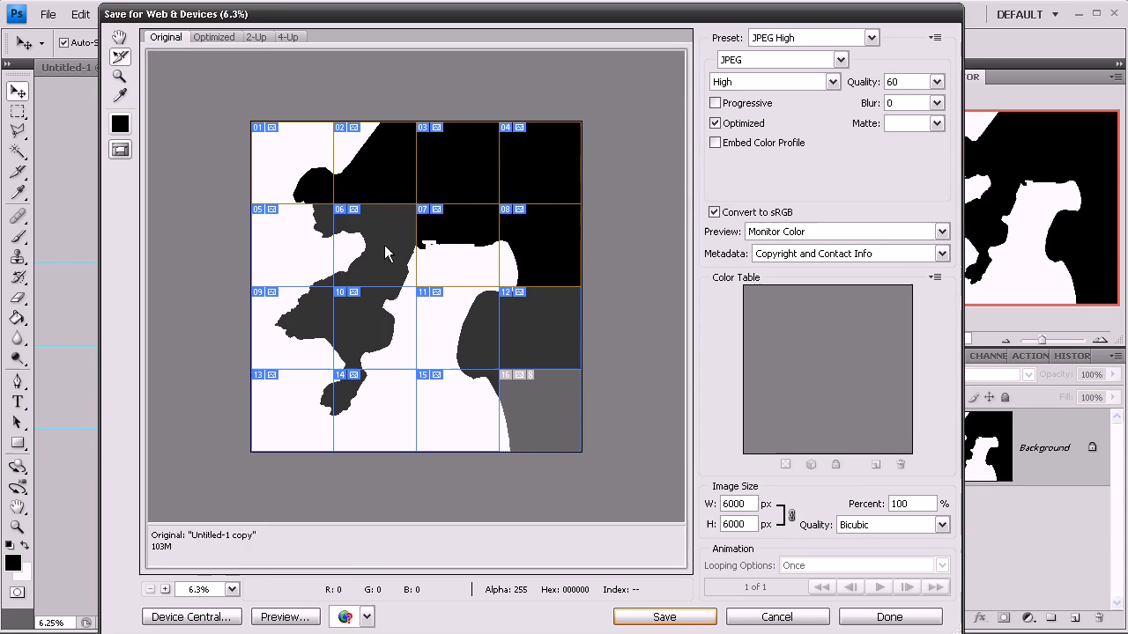
shift+click(384, 247)
shift+click(289, 253)
shift+click(332, 345)
shift+click(375, 333)
shift+click(439, 329)
shift+click(535, 324)
shift+click(539, 410)
shift+click(472, 412)
shift+click(353, 417)
shift+click(299, 412)
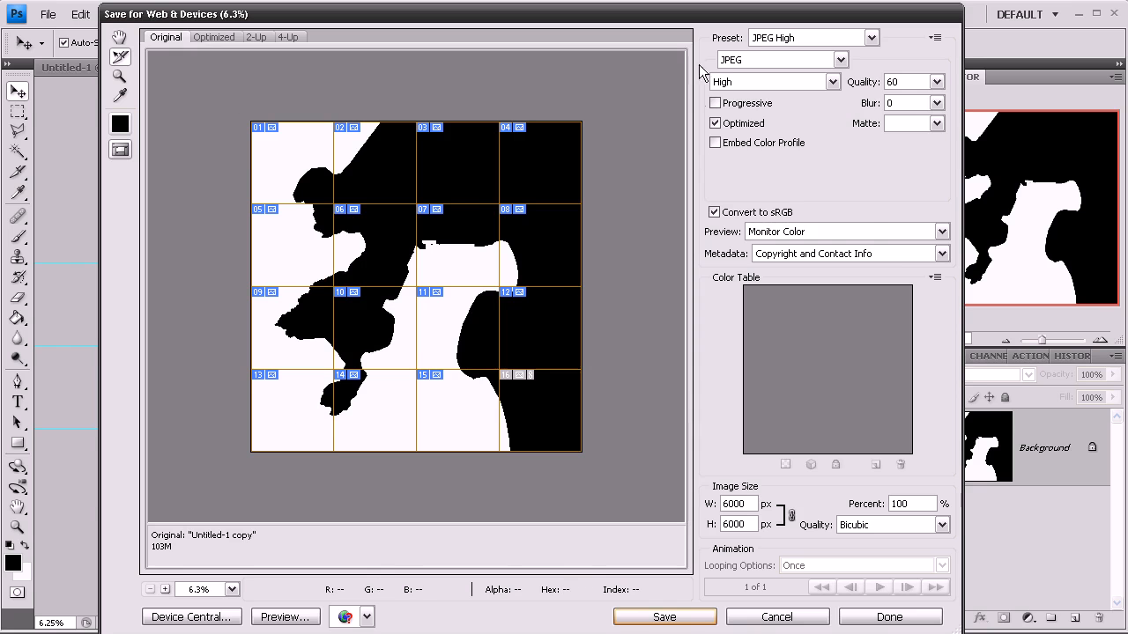
click(767, 46)
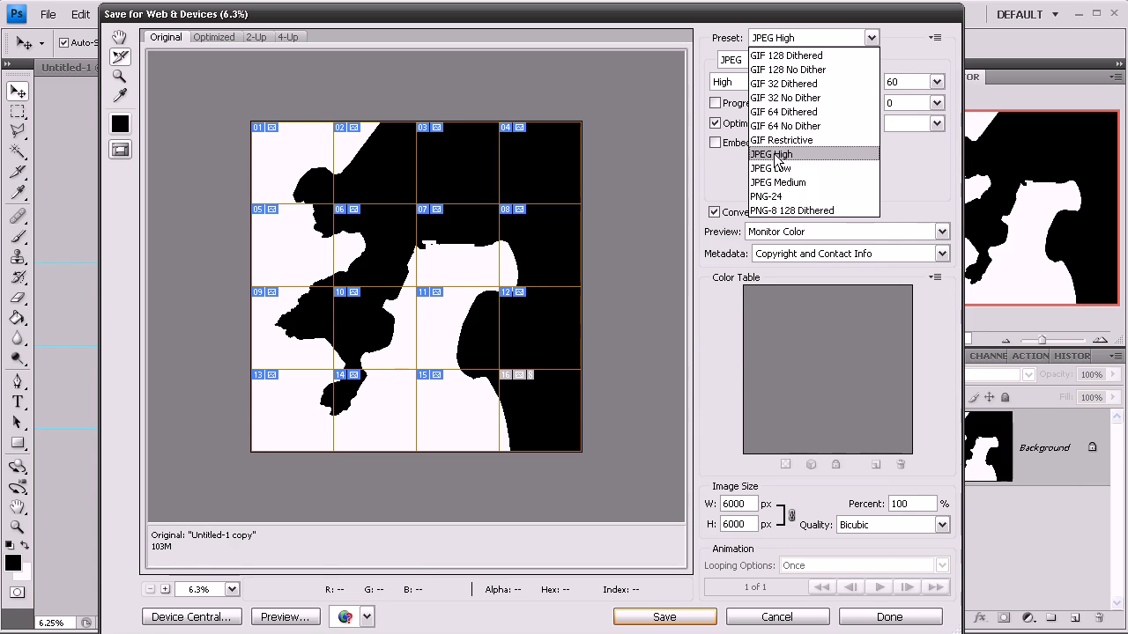
click(775, 155)
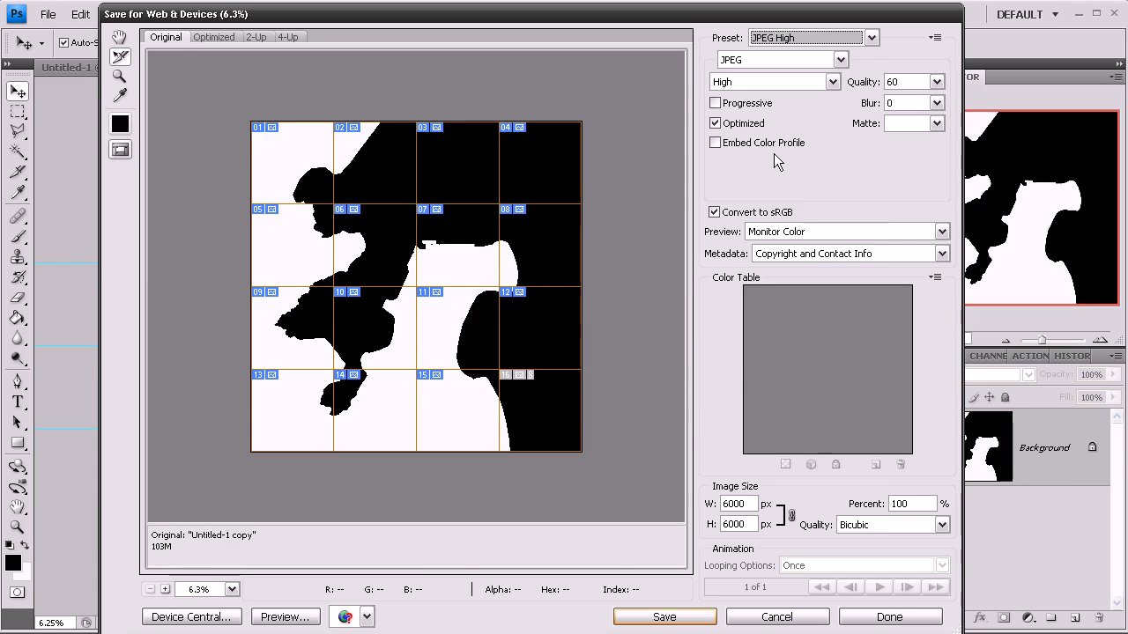
Create a folder named "reflection map" inside the Textures folder and open it as the save location
click(640, 617)
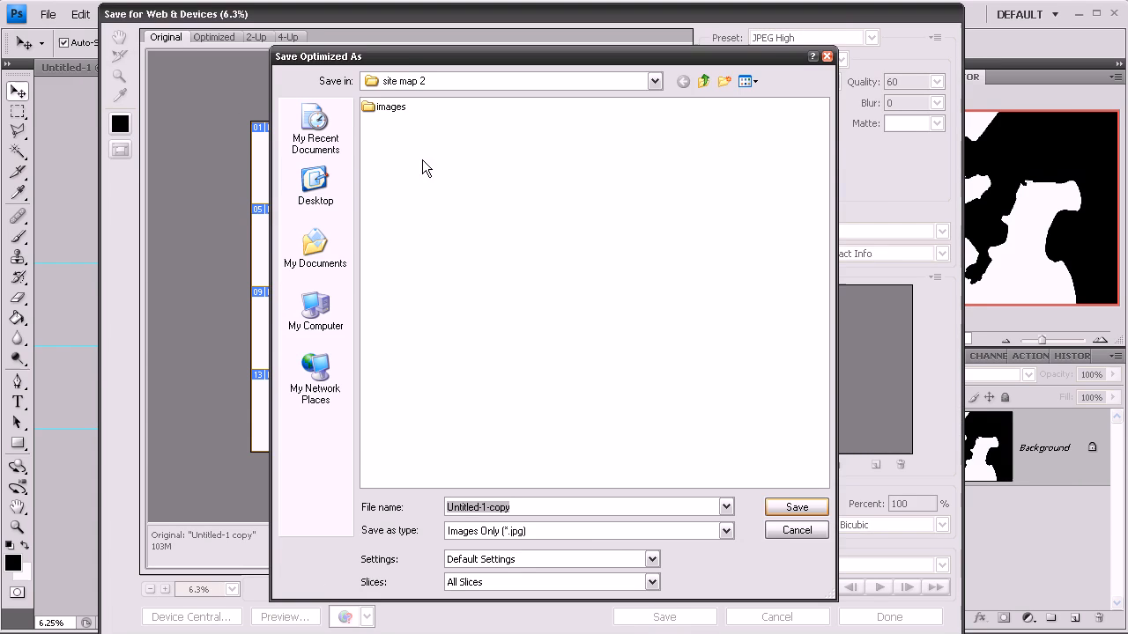
click(656, 82)
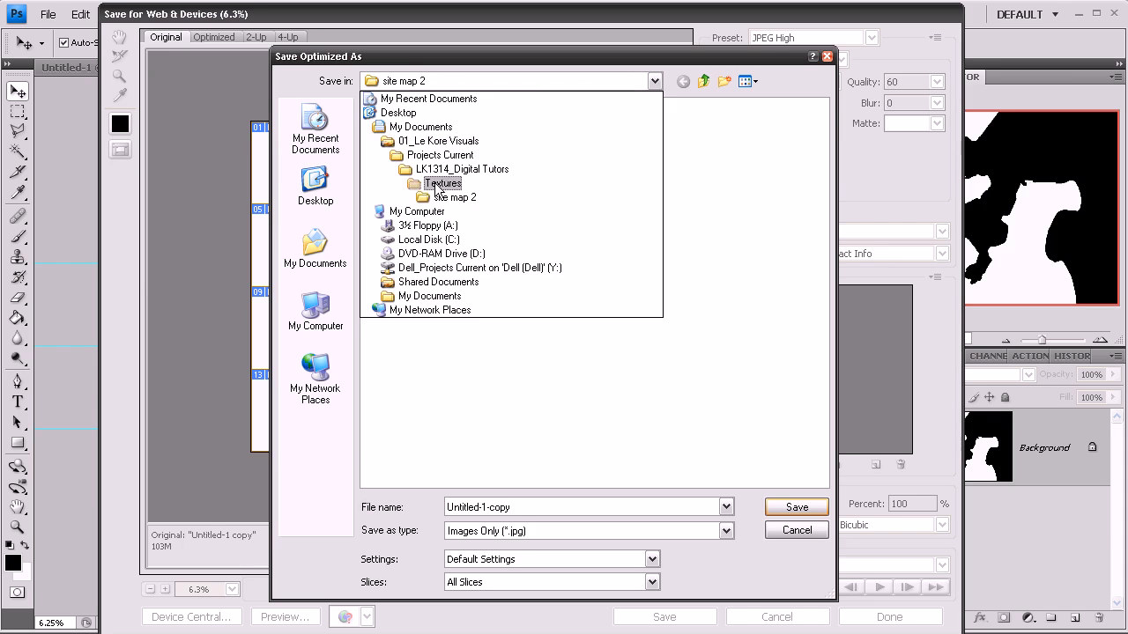
click(436, 183)
click(724, 81)
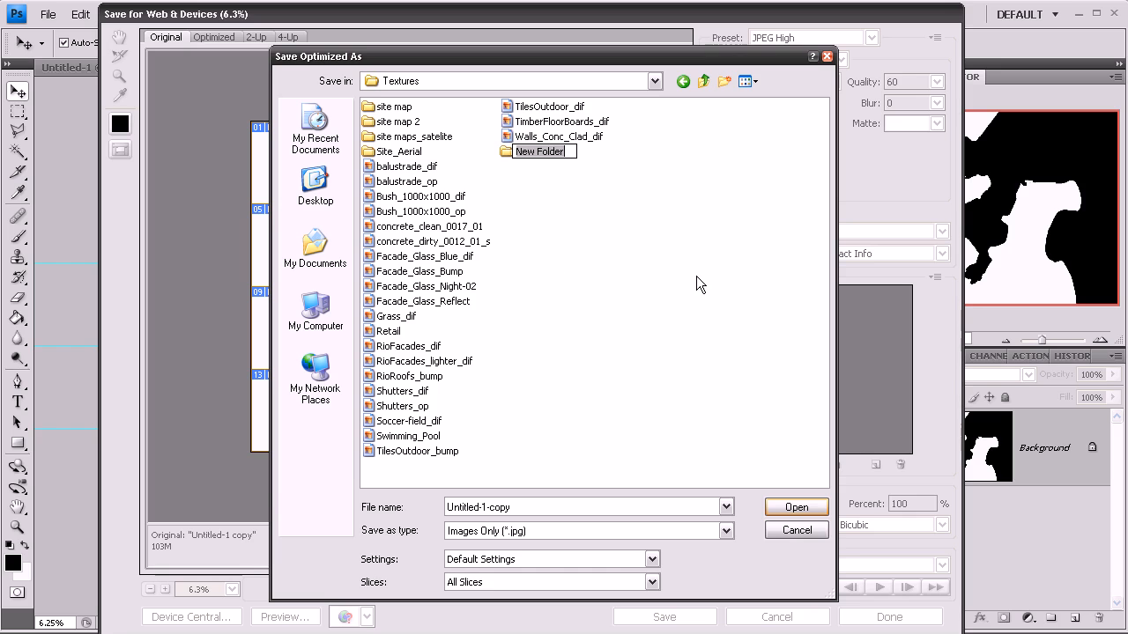
text(sat)
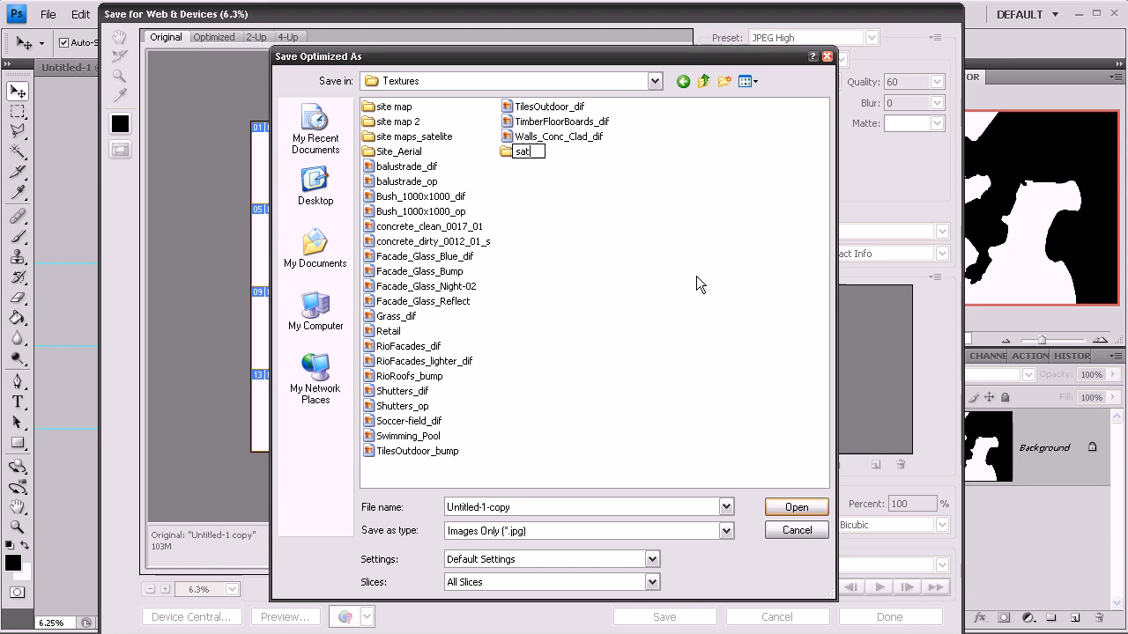
text(flection map)
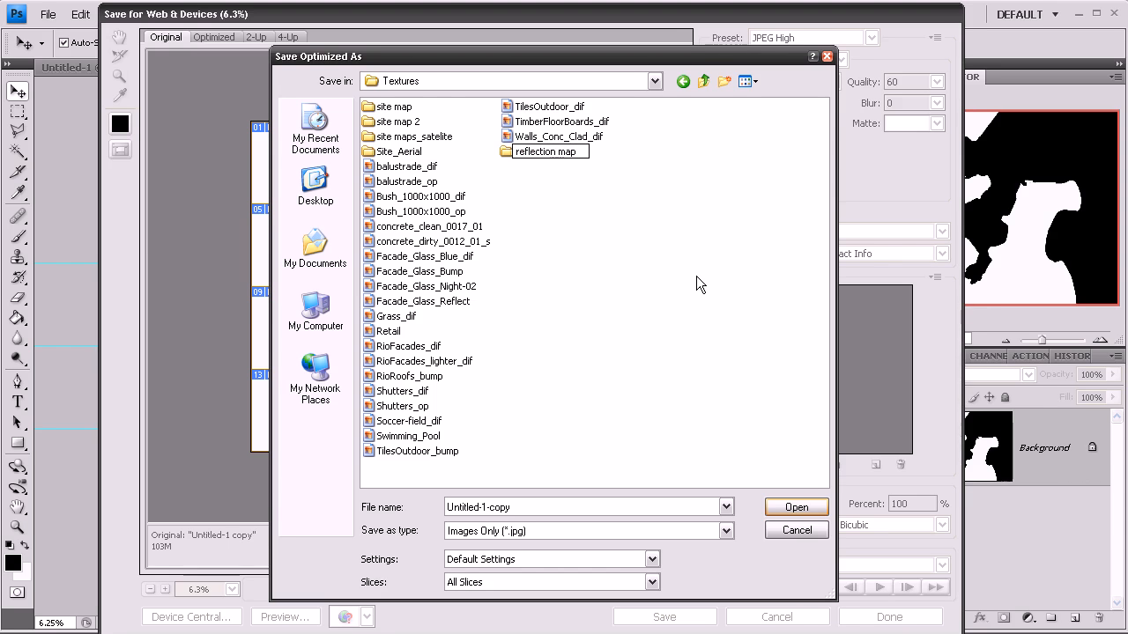
key(Return)
double_click(550, 154)
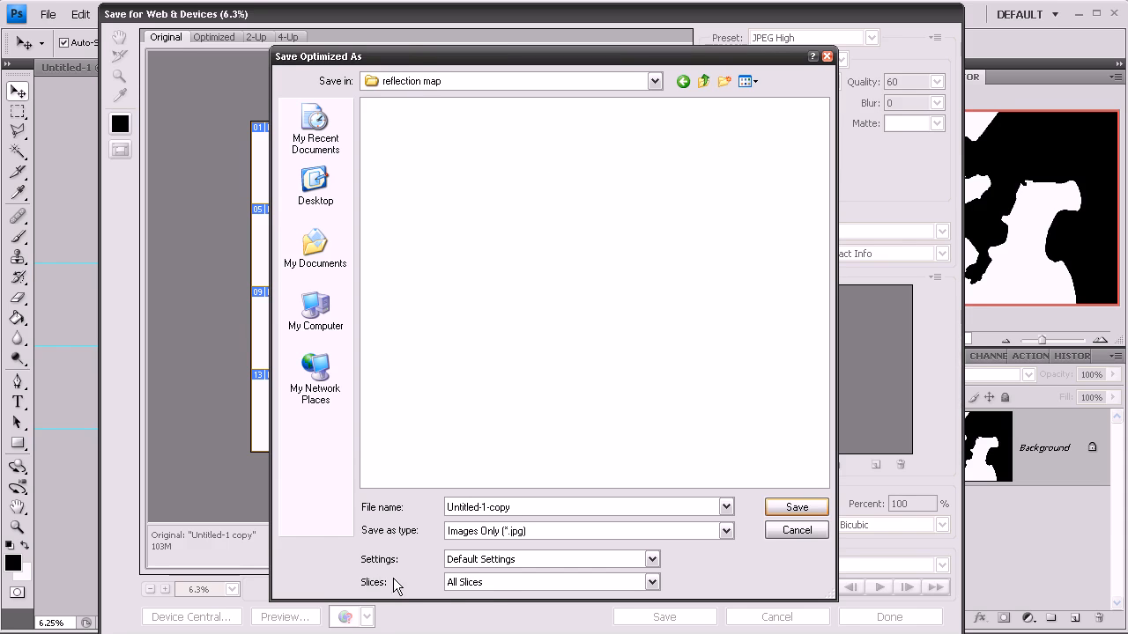
Save the mask tiles as images only (*.jpg), with All Slices and Default Settings
click(499, 585)
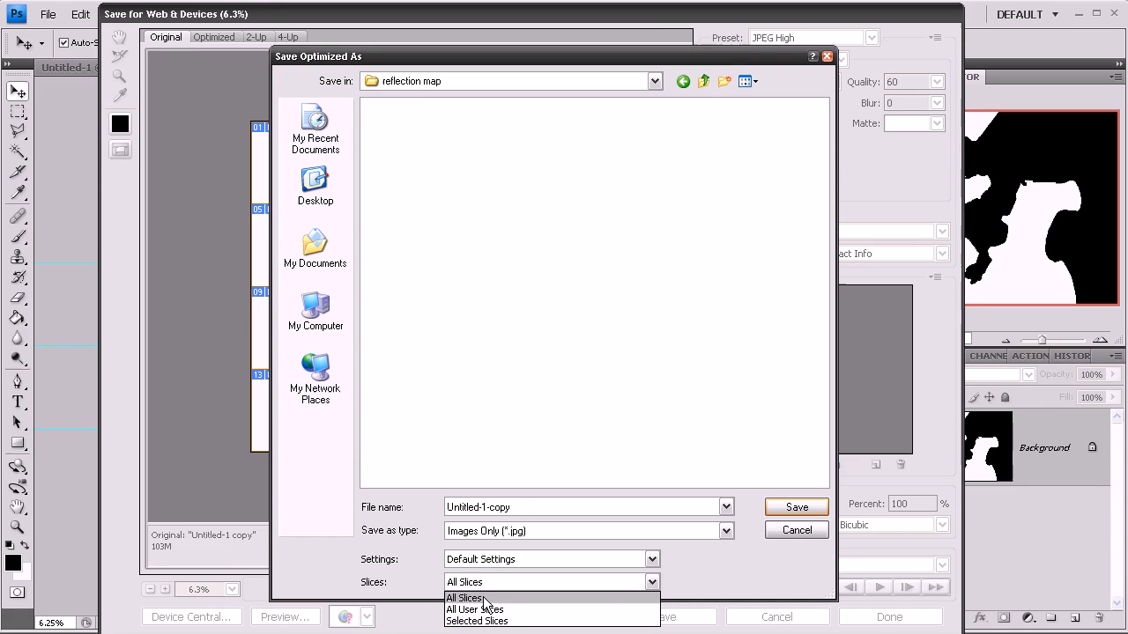
click(476, 594)
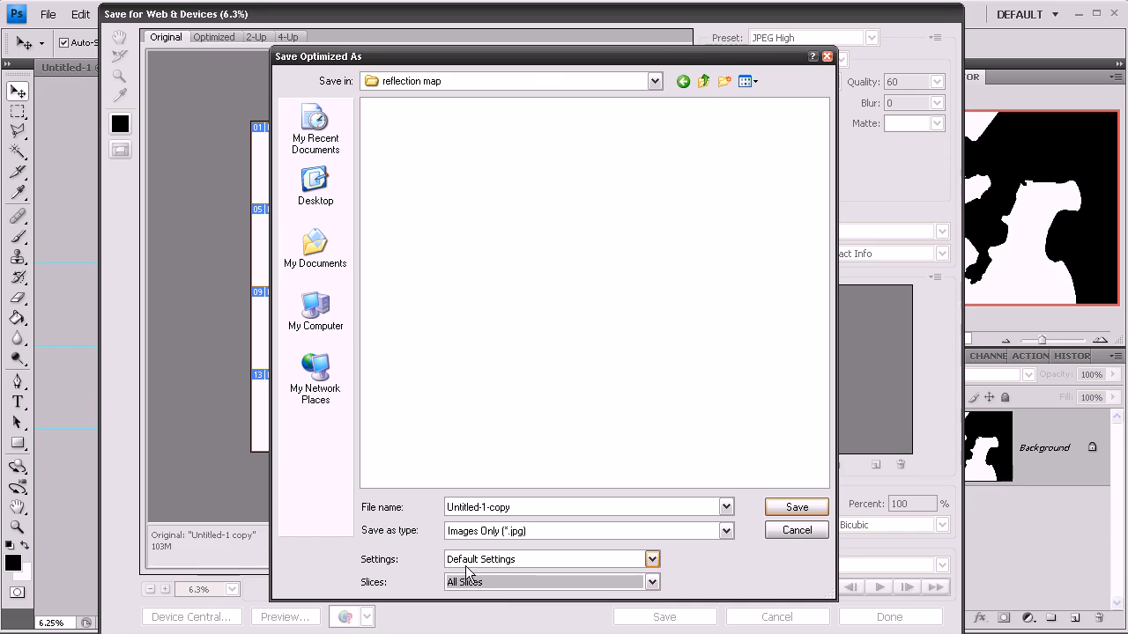
click(795, 508)
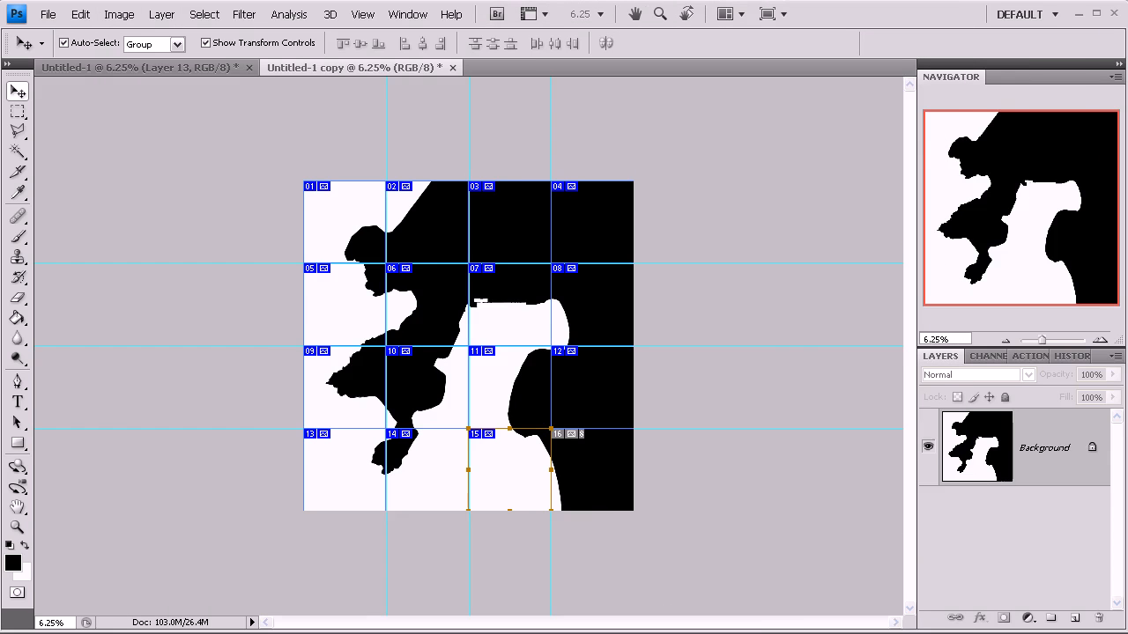
Examine the exported mask tiles as thumbnails, four per row, in the reflection map's images folder
drag(1127, 44, 383, 35)
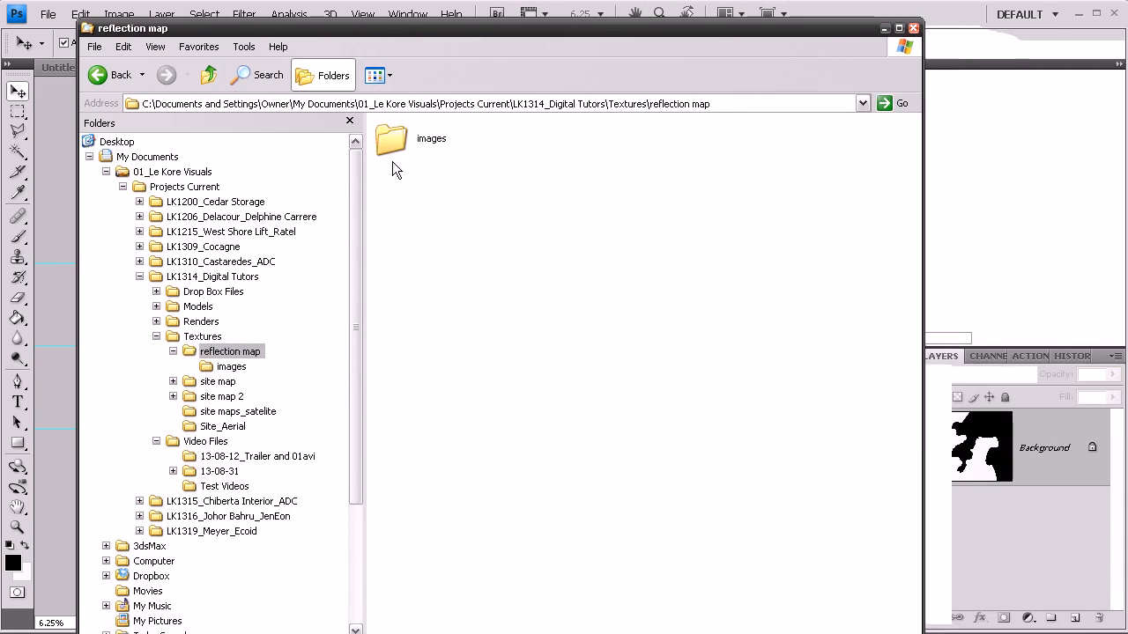
double_click(401, 138)
click(323, 75)
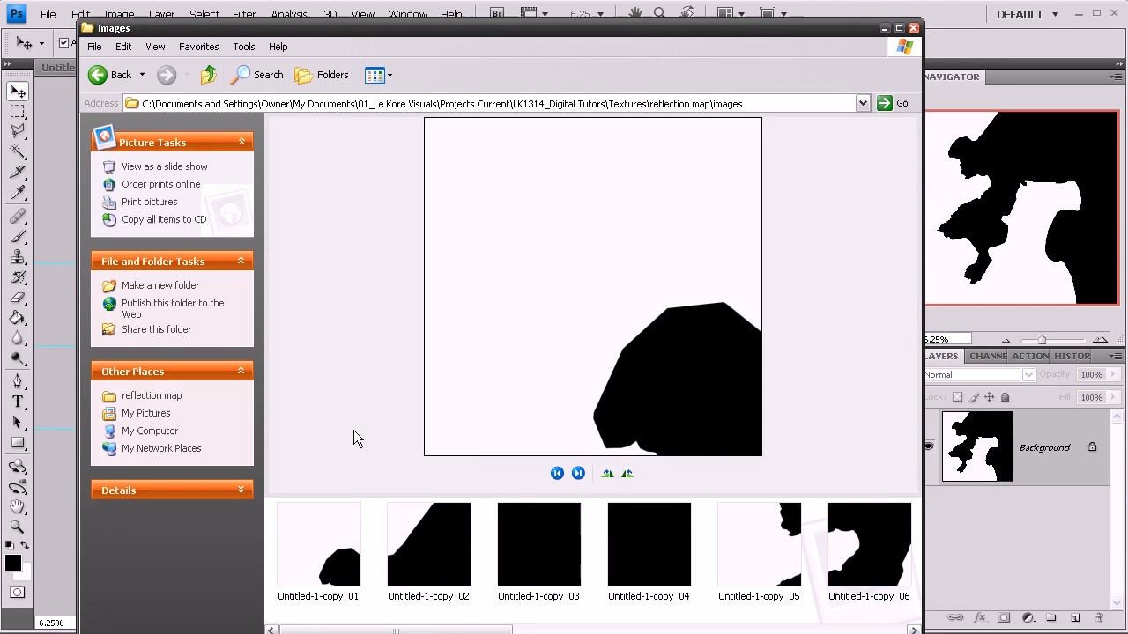
click(379, 75)
click(397, 116)
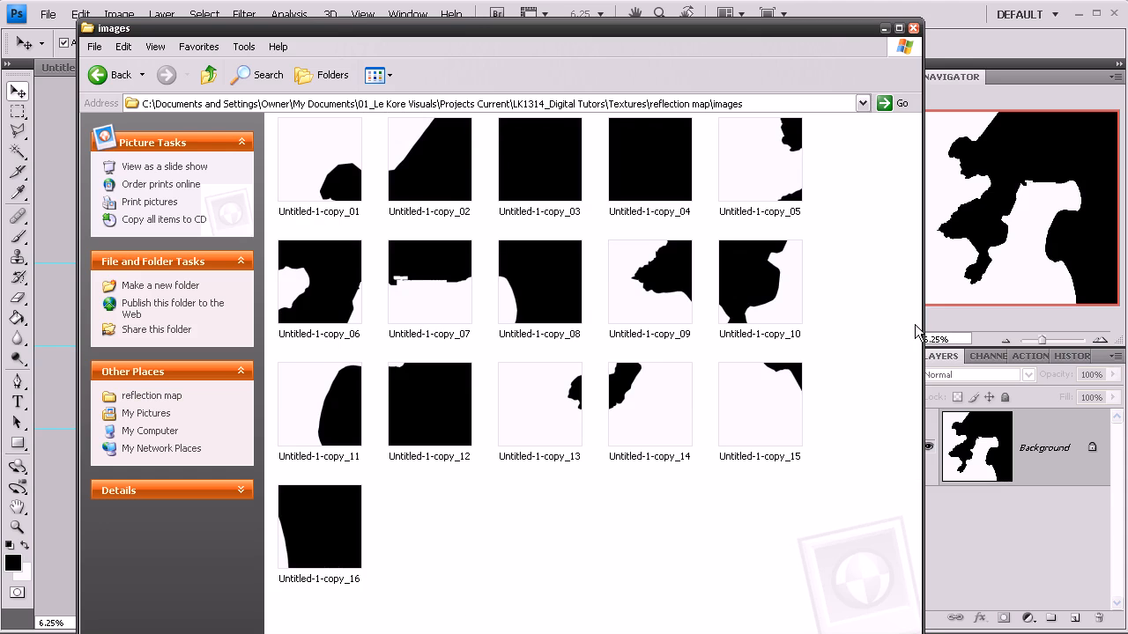
drag(924, 324, 770, 310)
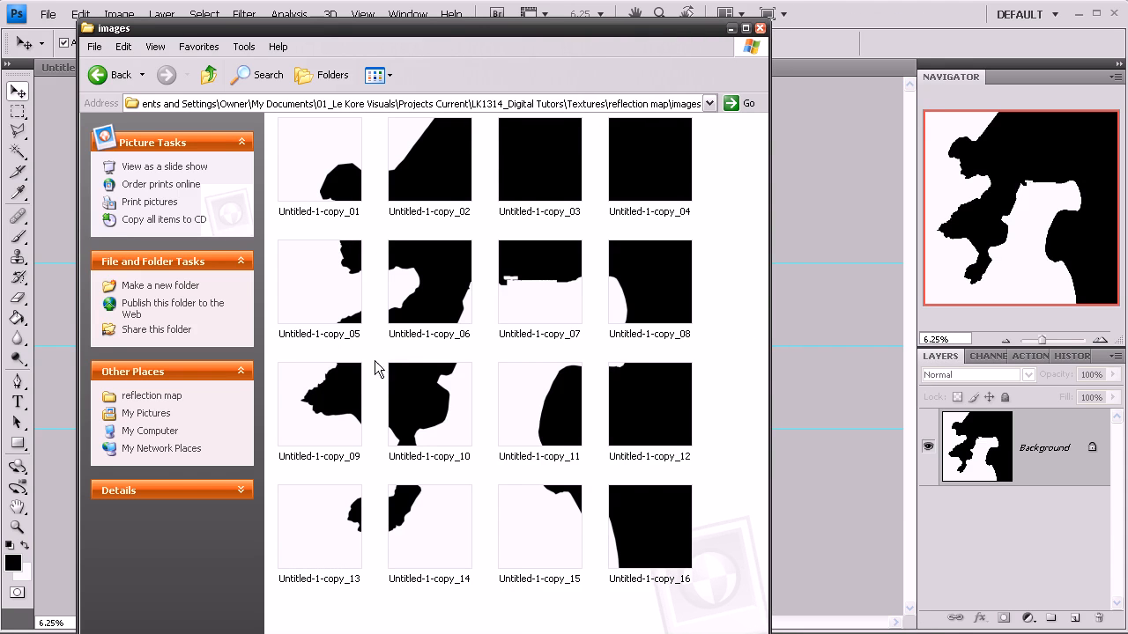
drag(319, 32, 1127, 35)
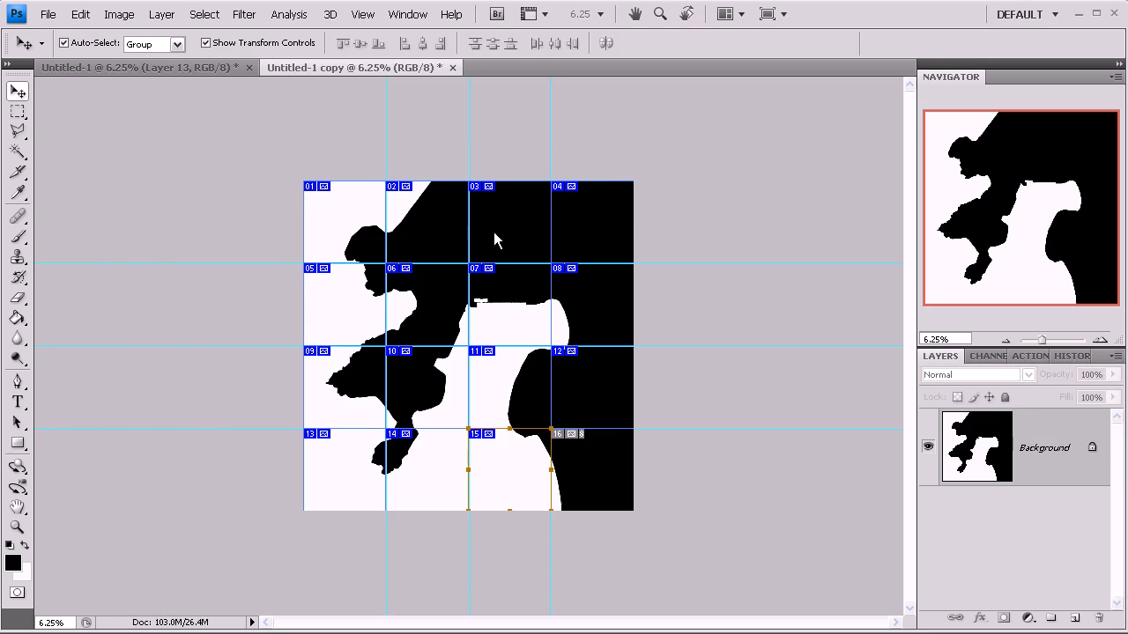
Hide Layer 13 in the original Untitled-1 document and duplicate the image as a separate document
click(213, 61)
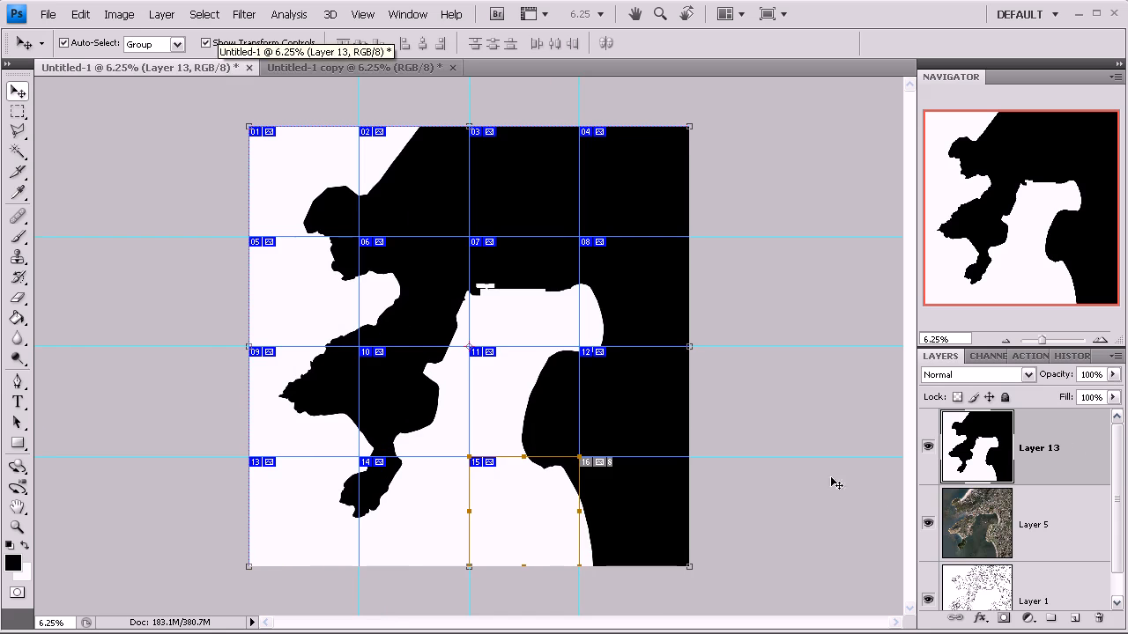
click(928, 447)
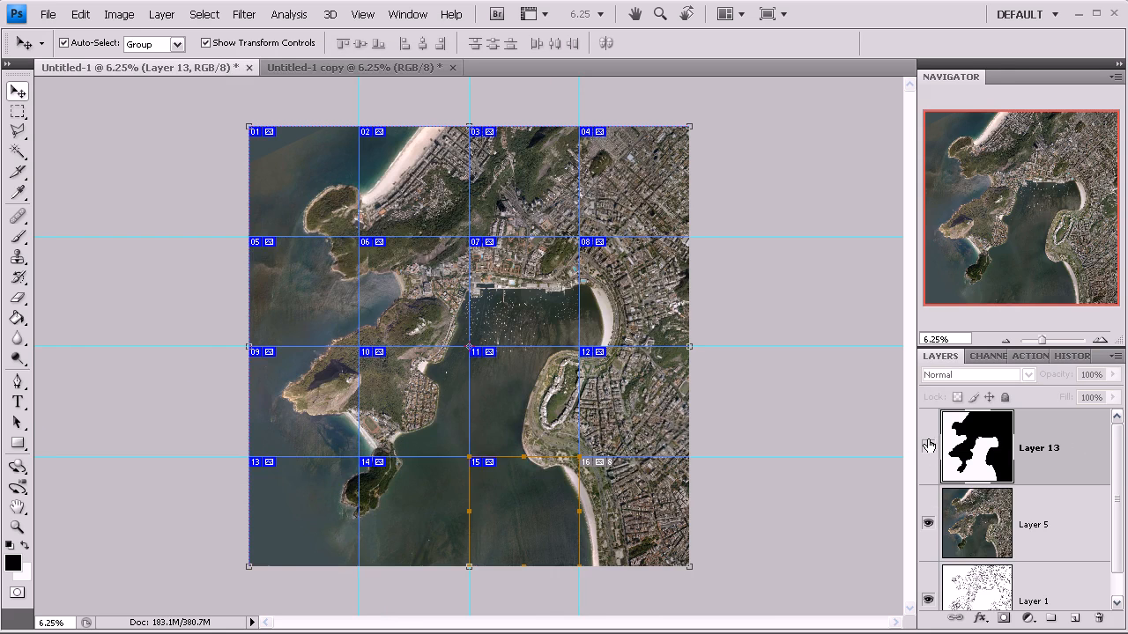
click(119, 15)
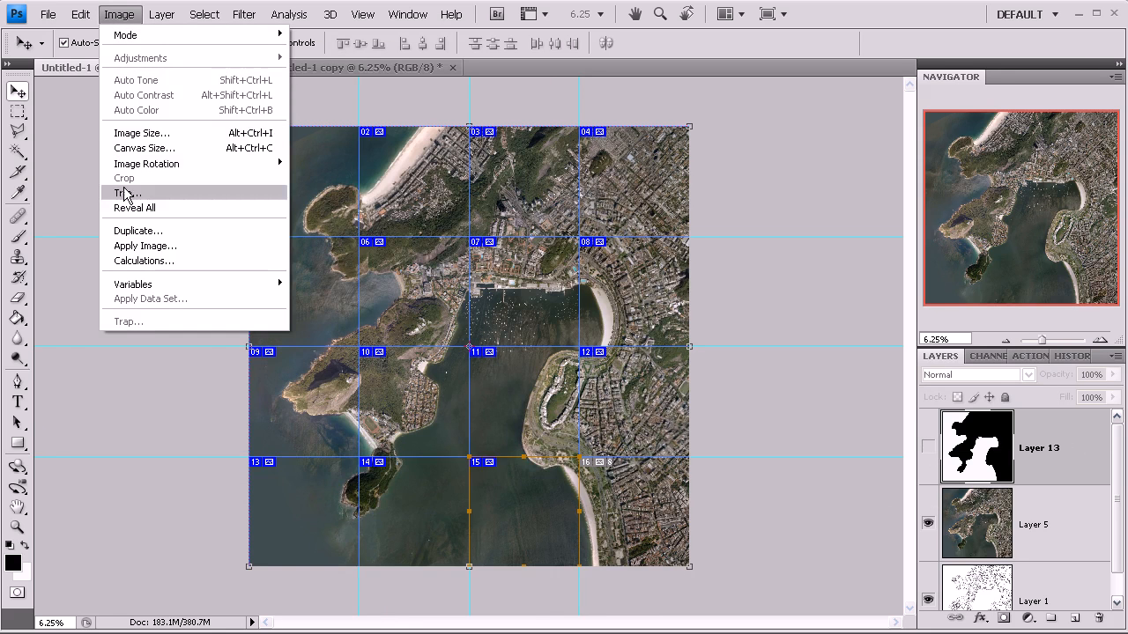
click(138, 231)
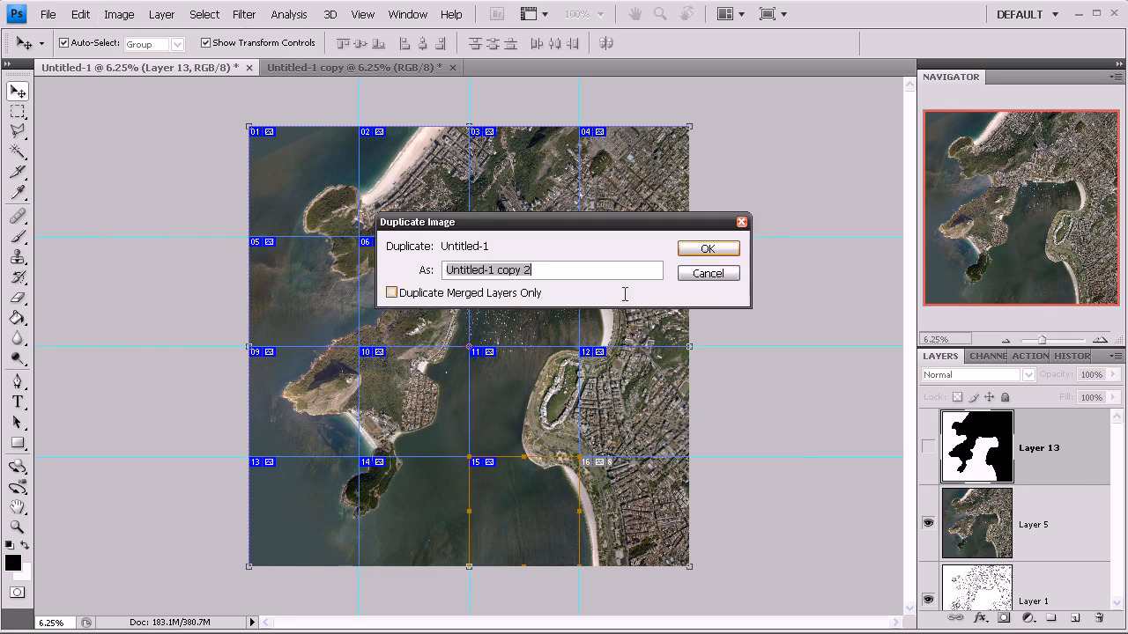
click(710, 250)
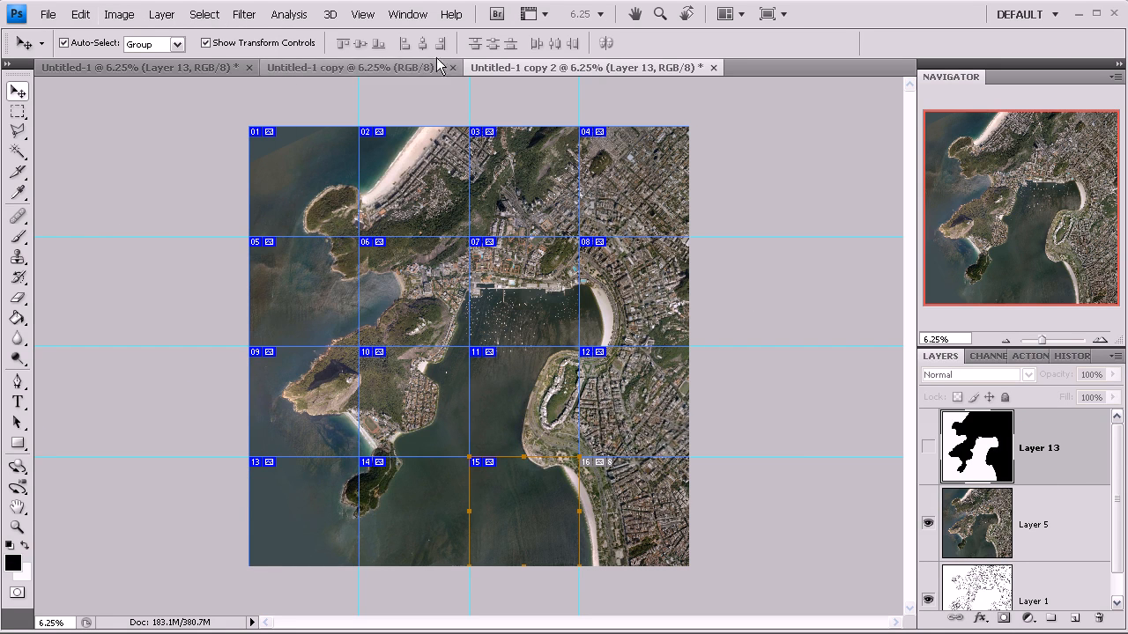
Flatten the duplicated satellite image into a single background layer, discarding the hidden layers
click(123, 15)
mouse_move(161, 18)
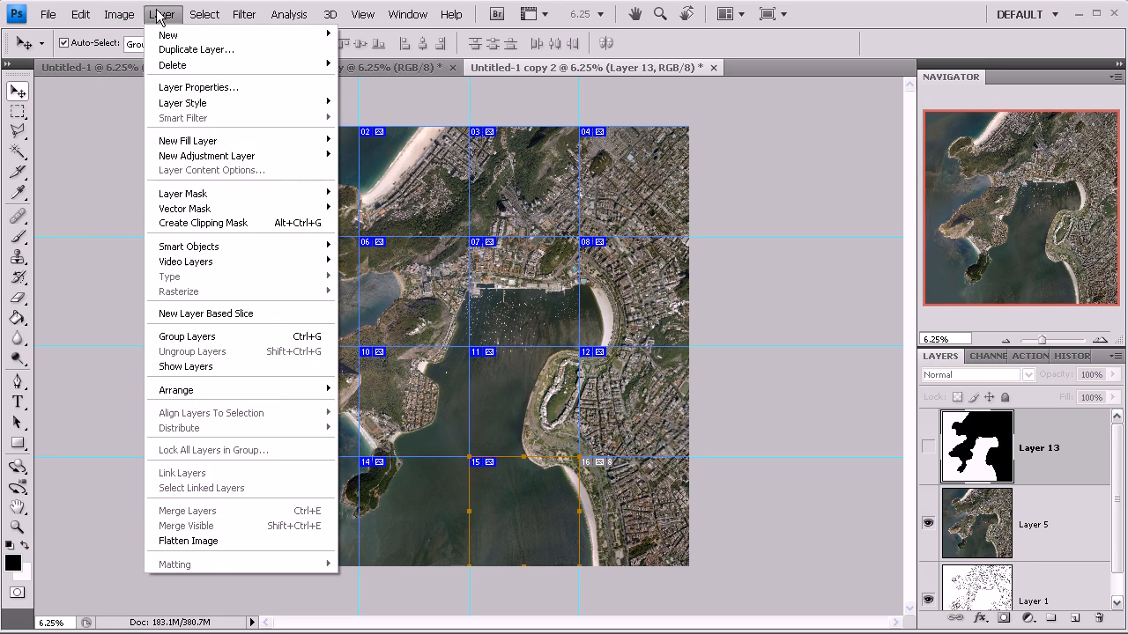
click(201, 540)
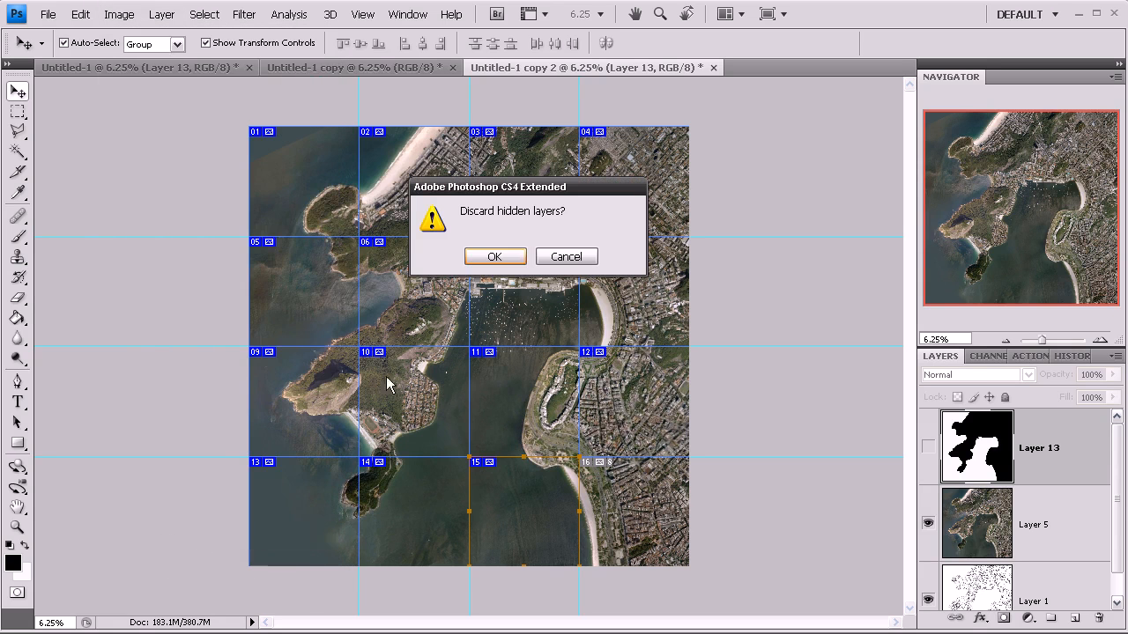
click(477, 259)
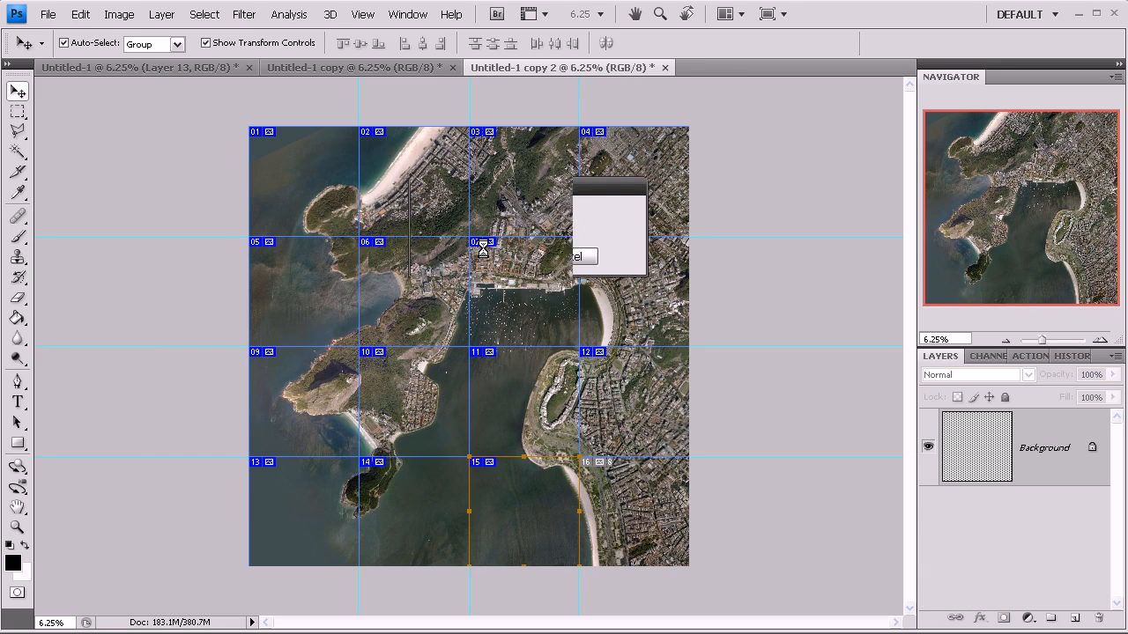
Resize the flattened satellite copy to 6000 by 6000 pixels with proportions constrained and bicubic resampling
click(120, 16)
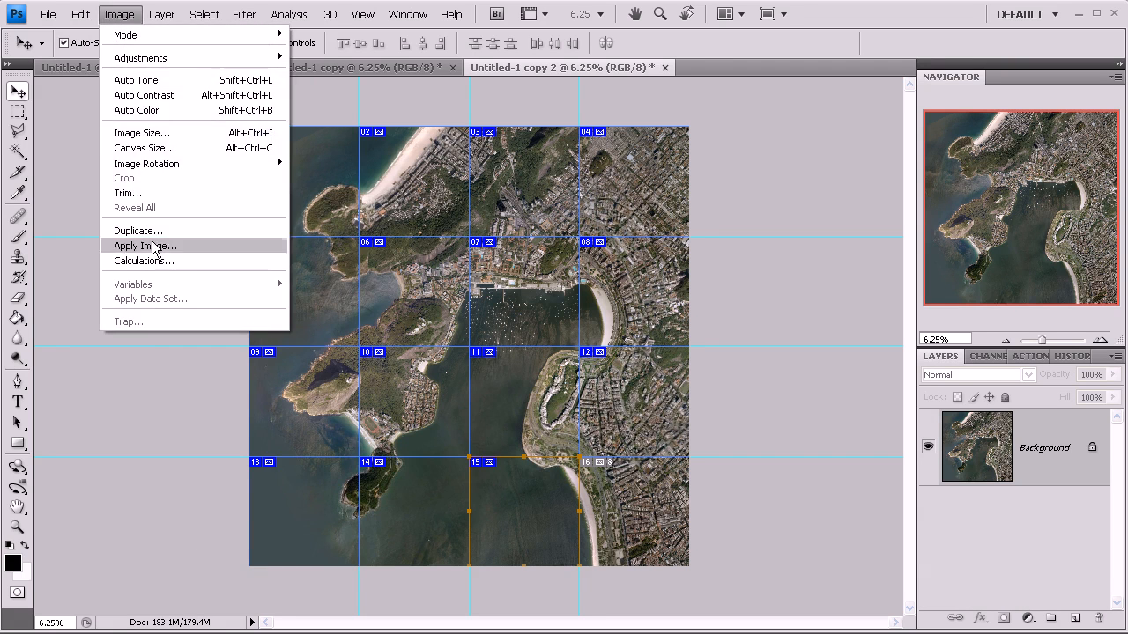
click(148, 135)
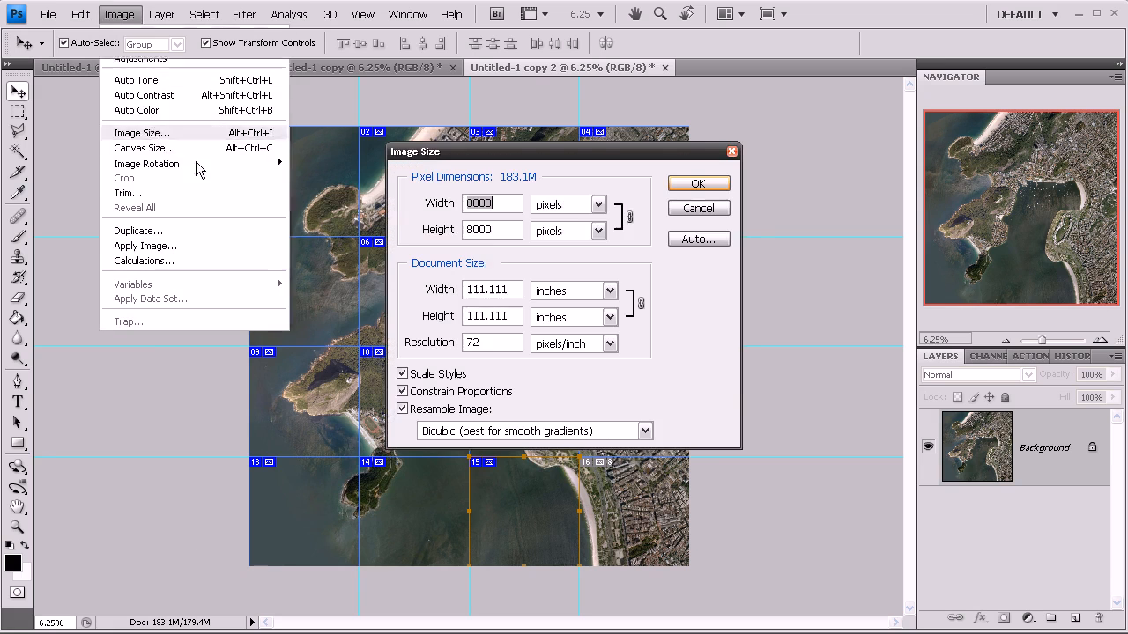
click(465, 202)
key(Delete)
text(6)
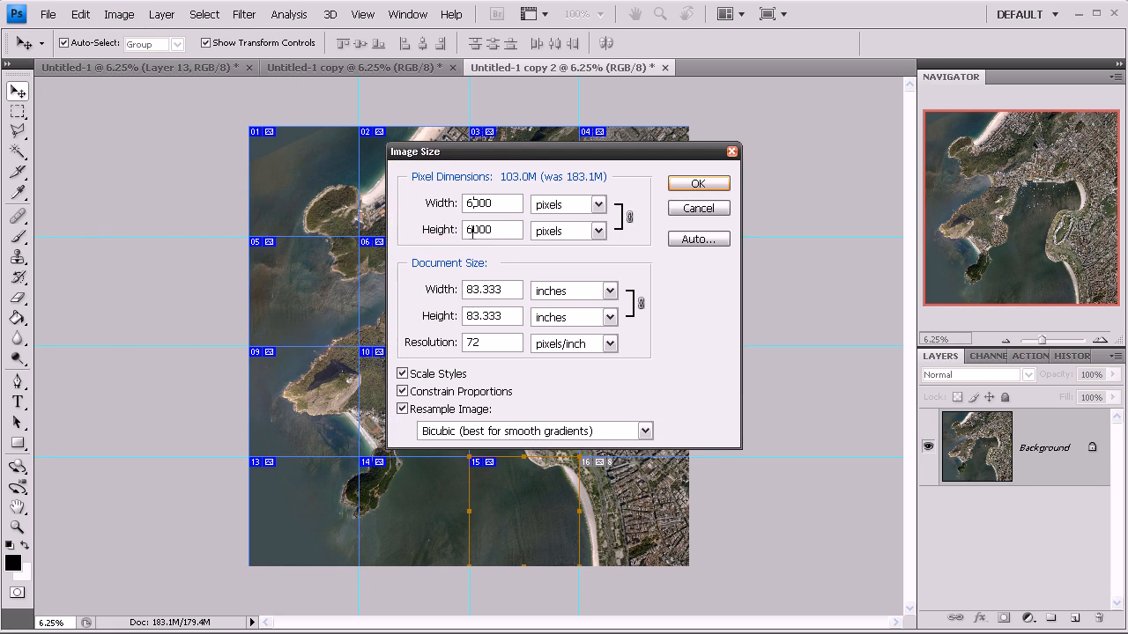
click(687, 183)
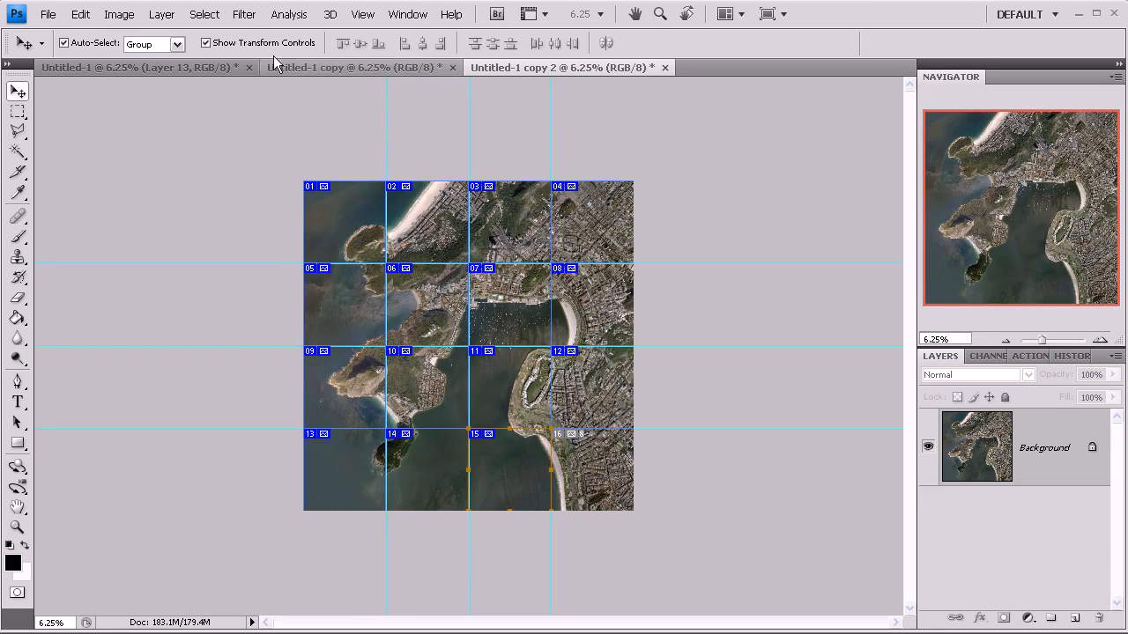
Start the web export of the resized satellite copy and select all its slices for the JPEG High preset at quality 60
click(47, 14)
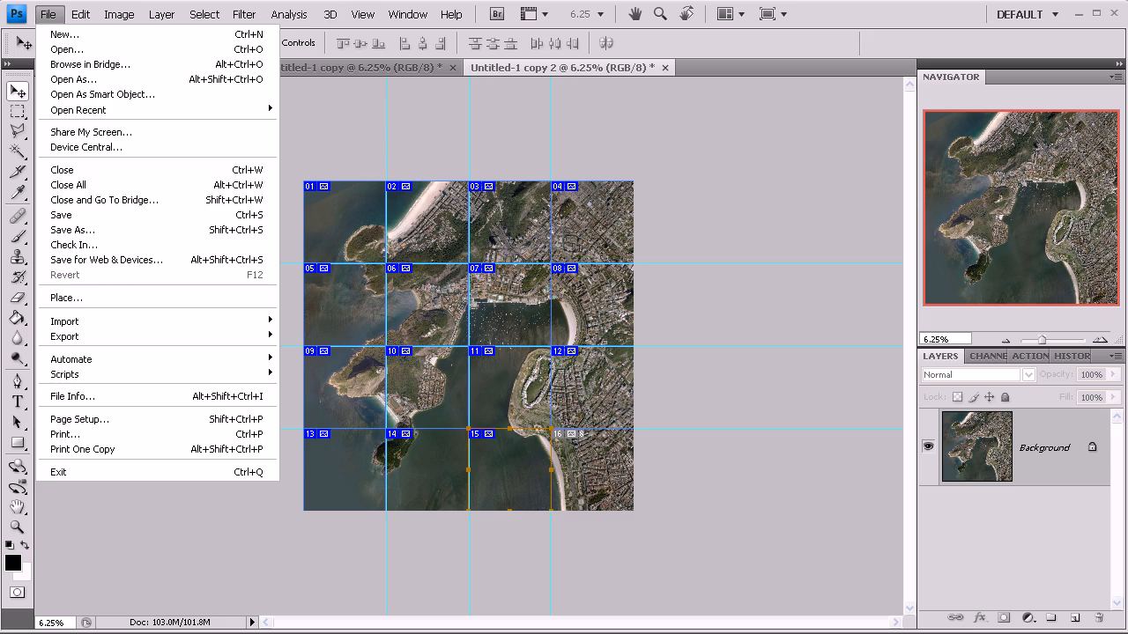
key(ctrl+alt+shift+s)
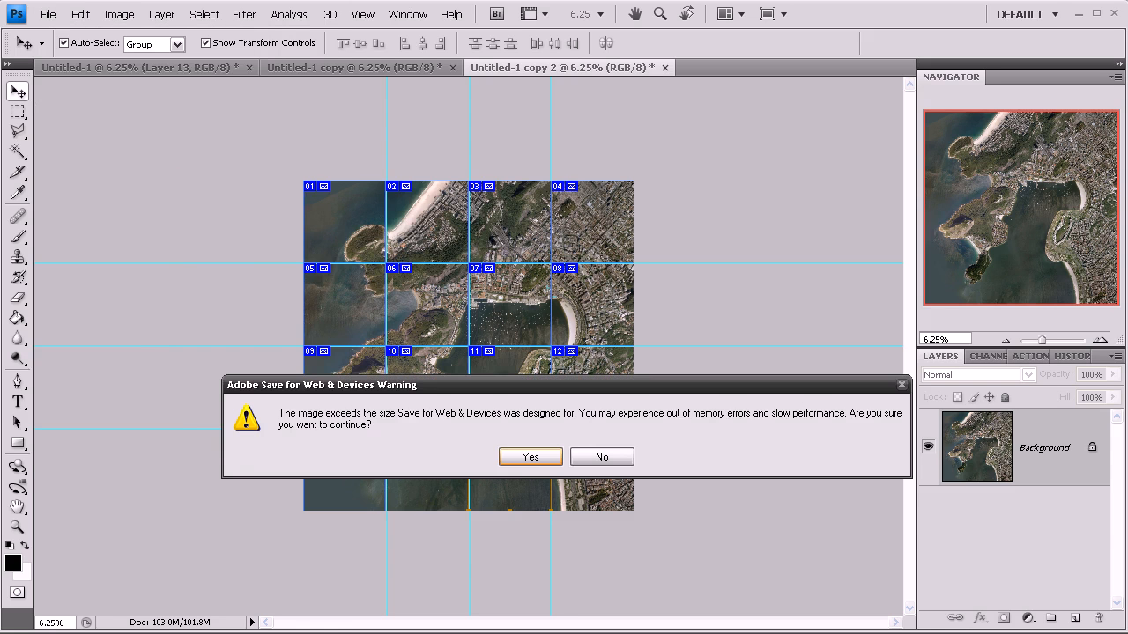
click(527, 458)
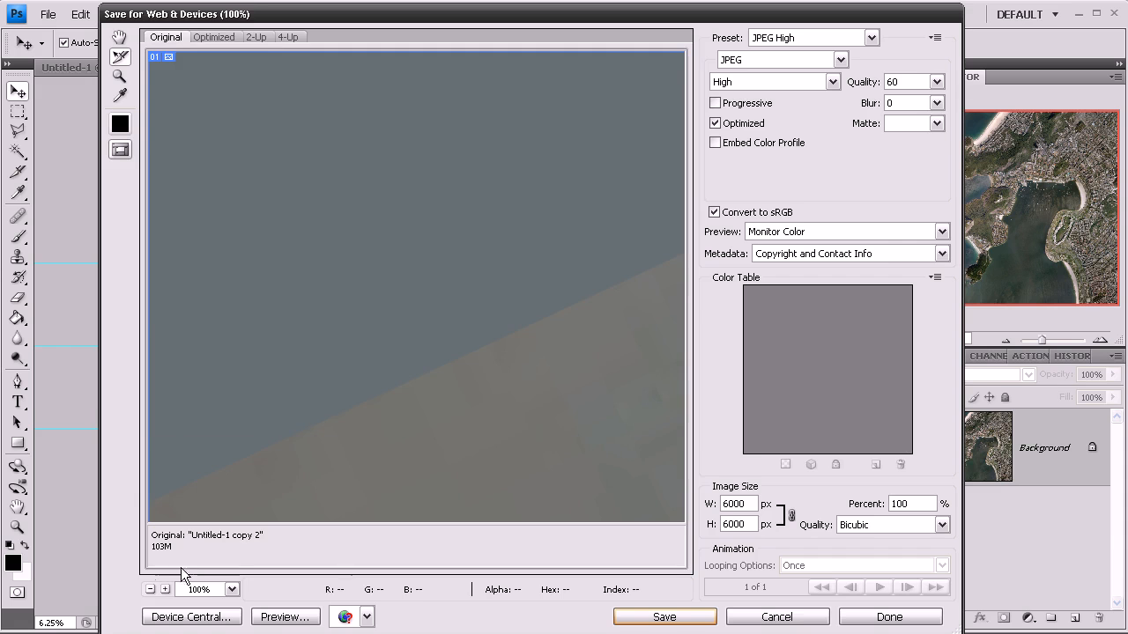
click(151, 590)
click(151, 589)
click(150, 590)
click(150, 590)
click(151, 590)
click(150, 590)
click(151, 589)
drag(310, 173, 291, 405)
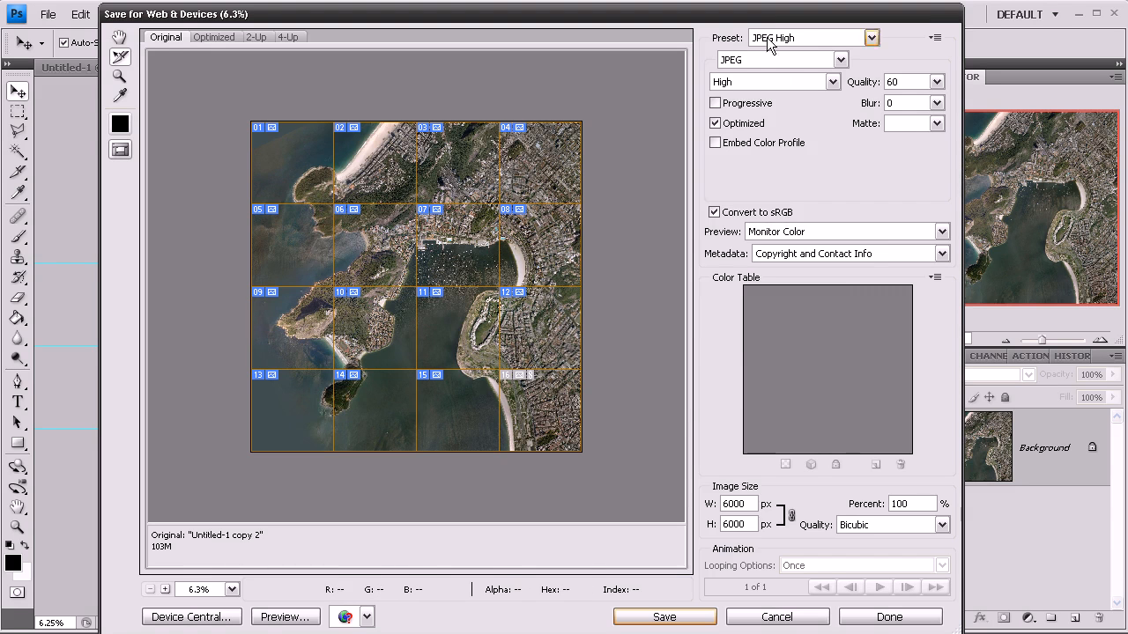
drag(780, 21, 788, 19)
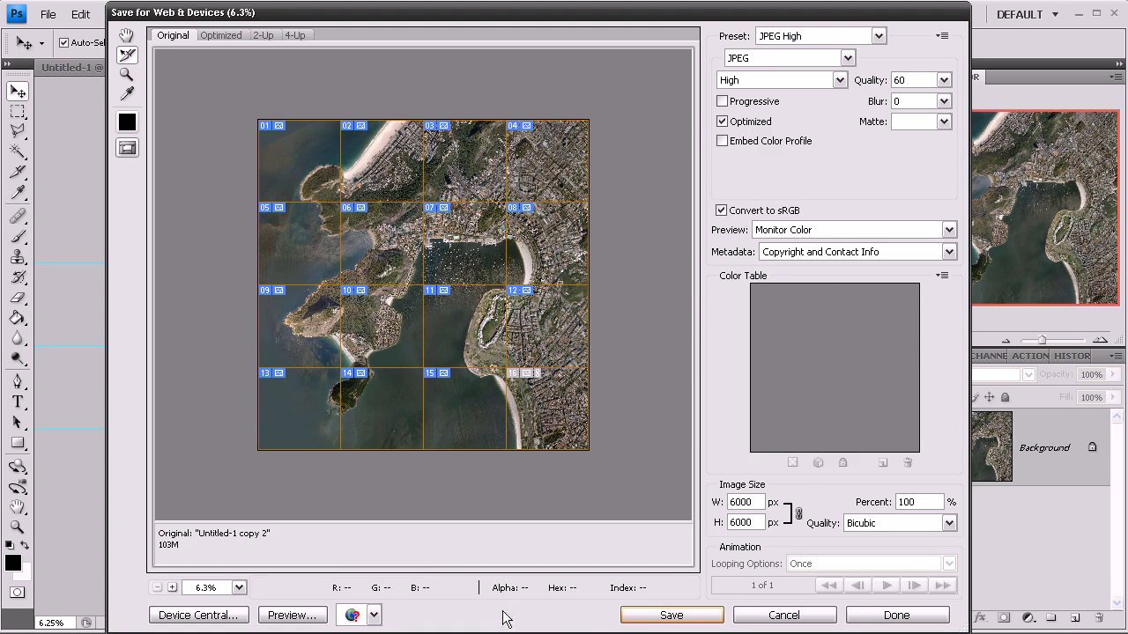
Create a folder named satelite map in Textures and save the satellite tiles there as images only (*.jpg), with All Slices
click(642, 620)
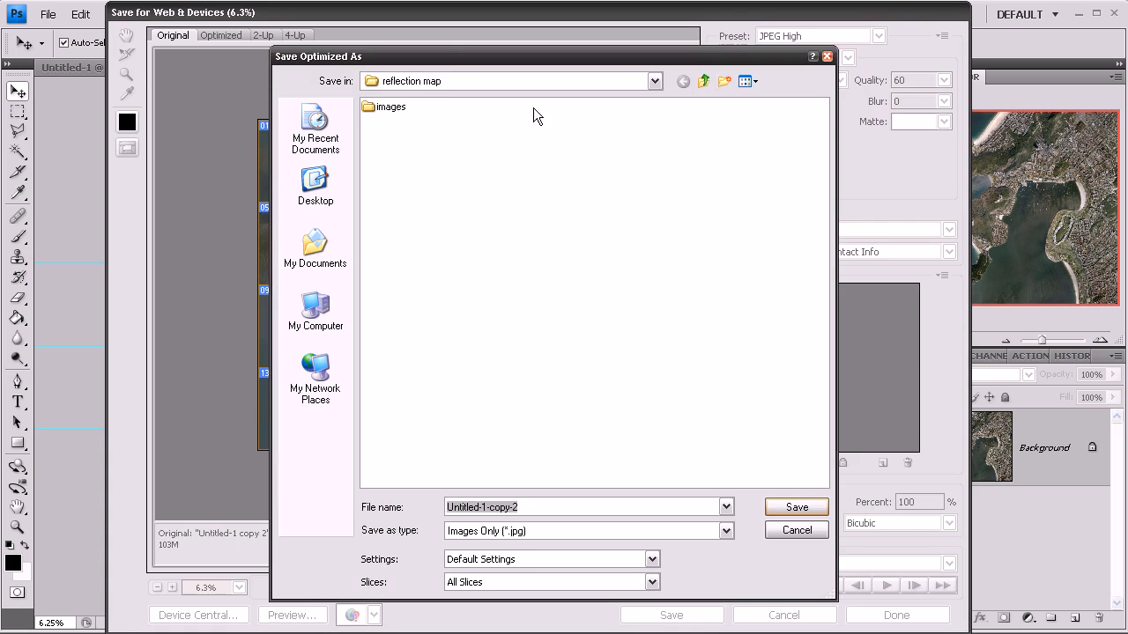
click(704, 82)
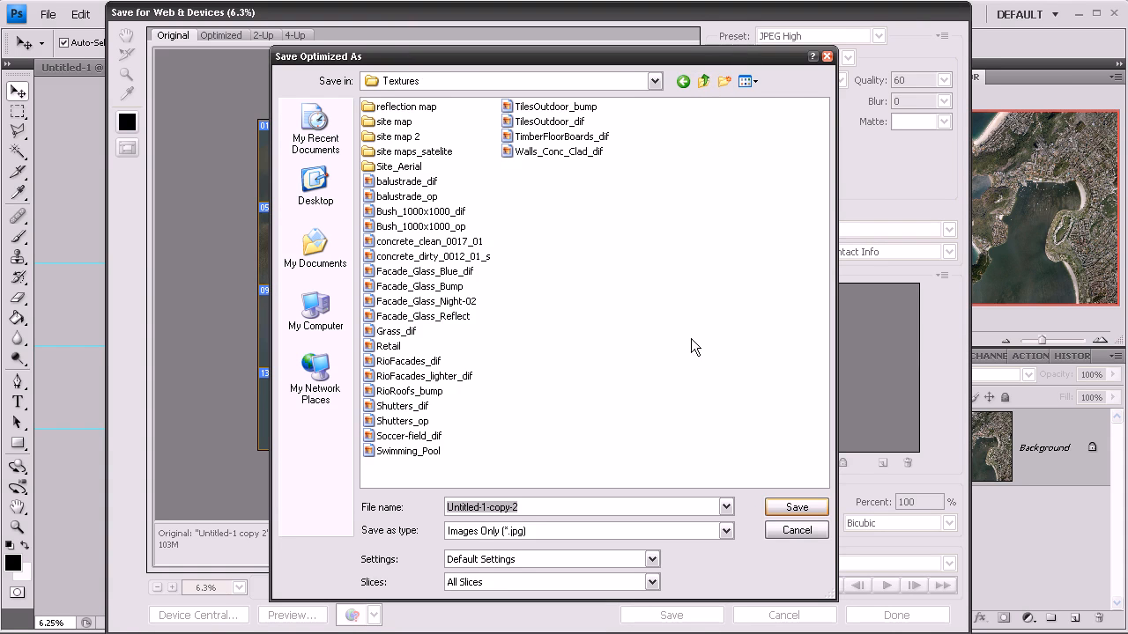
click(724, 81)
text(satelite map)
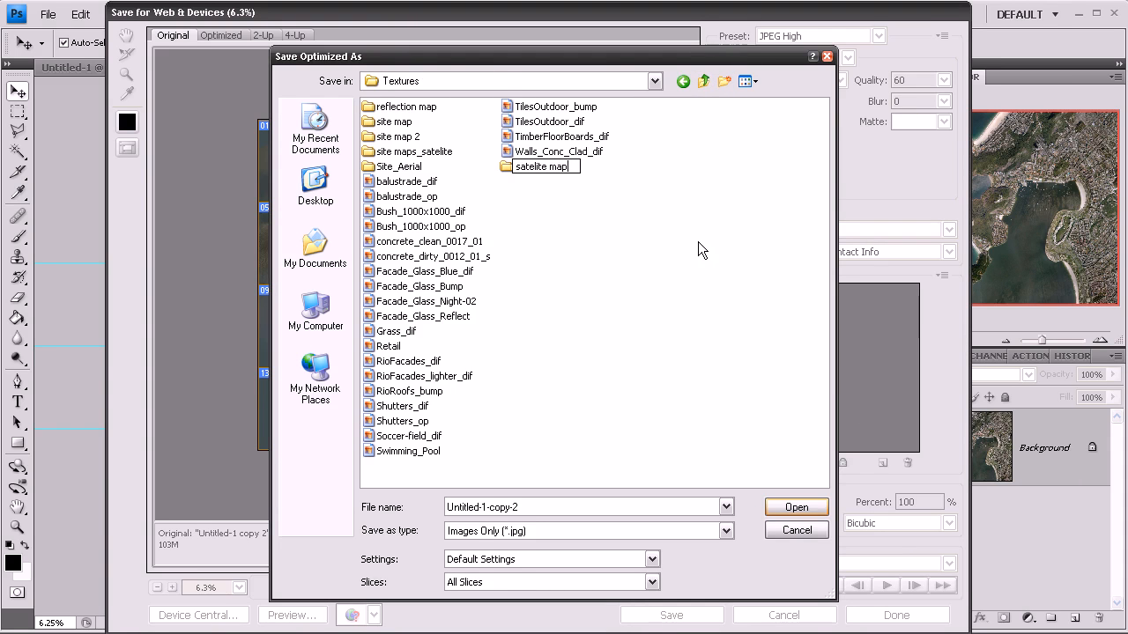
key(Return)
double_click(553, 168)
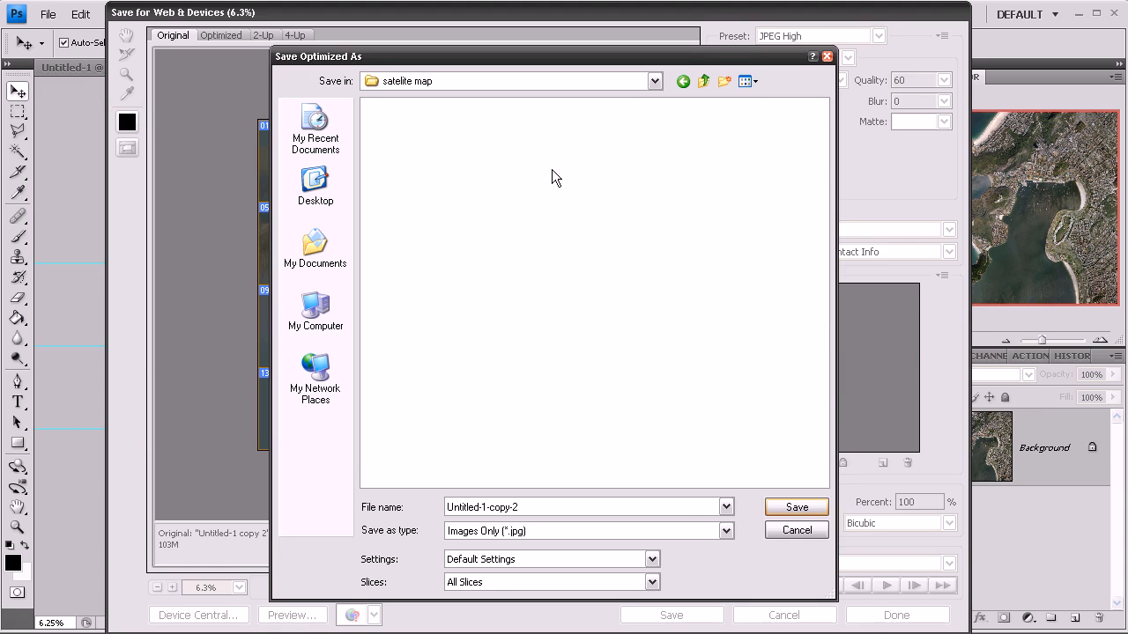
click(797, 508)
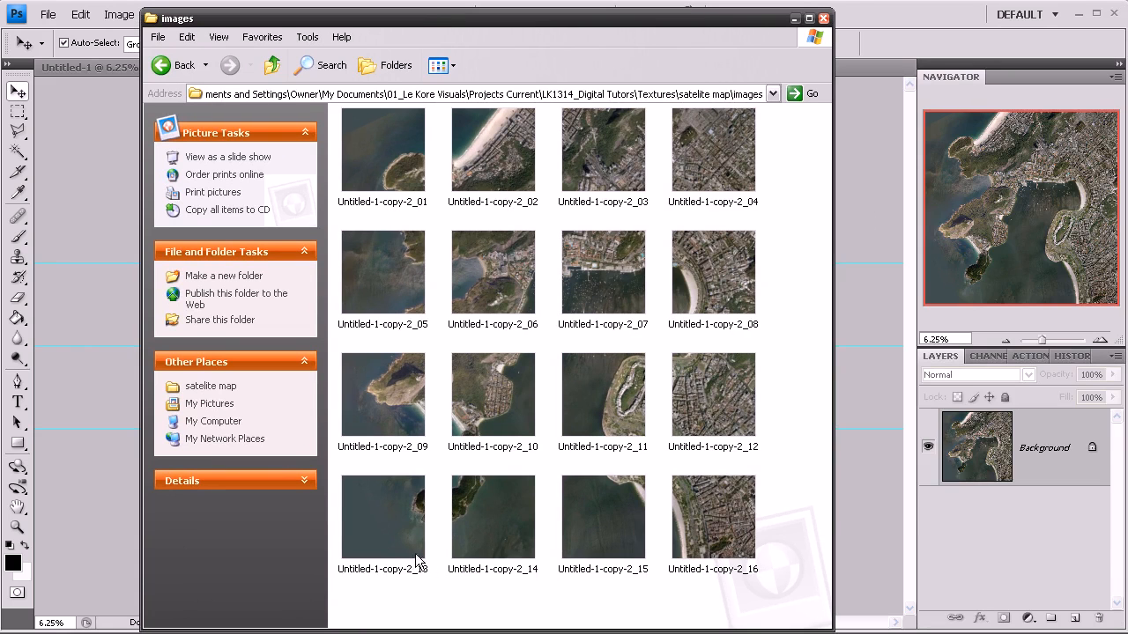
Examine the exported satellite tiles in the satelite map's images folder, checking the first tile's dimensions and viewing several at full screen
click(423, 150)
mouse_move(393, 185)
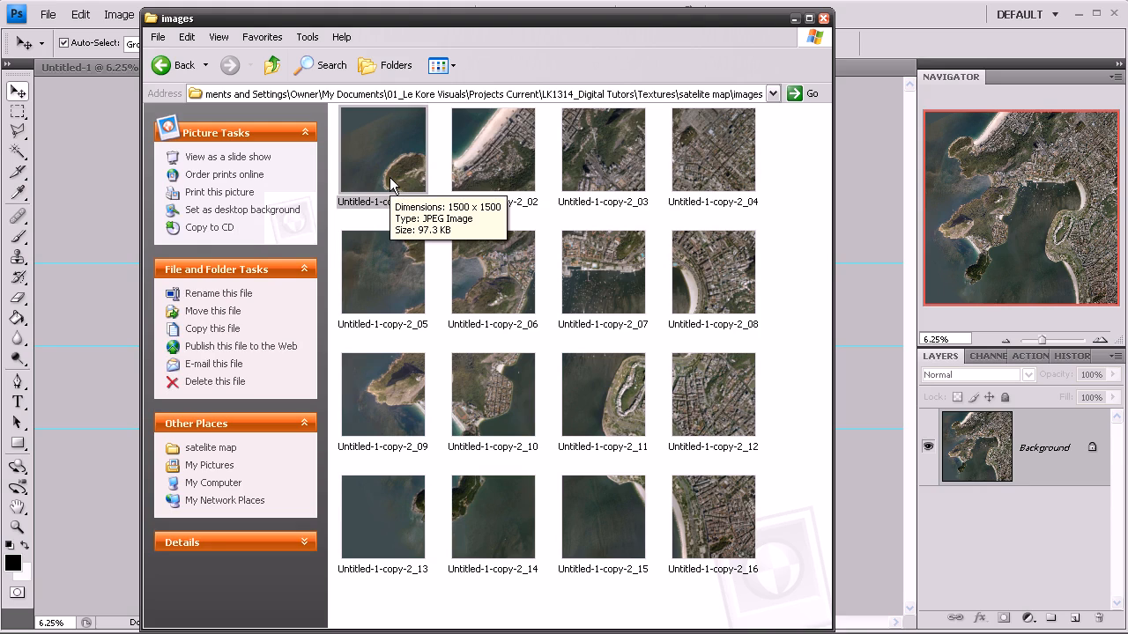
double_click(486, 167)
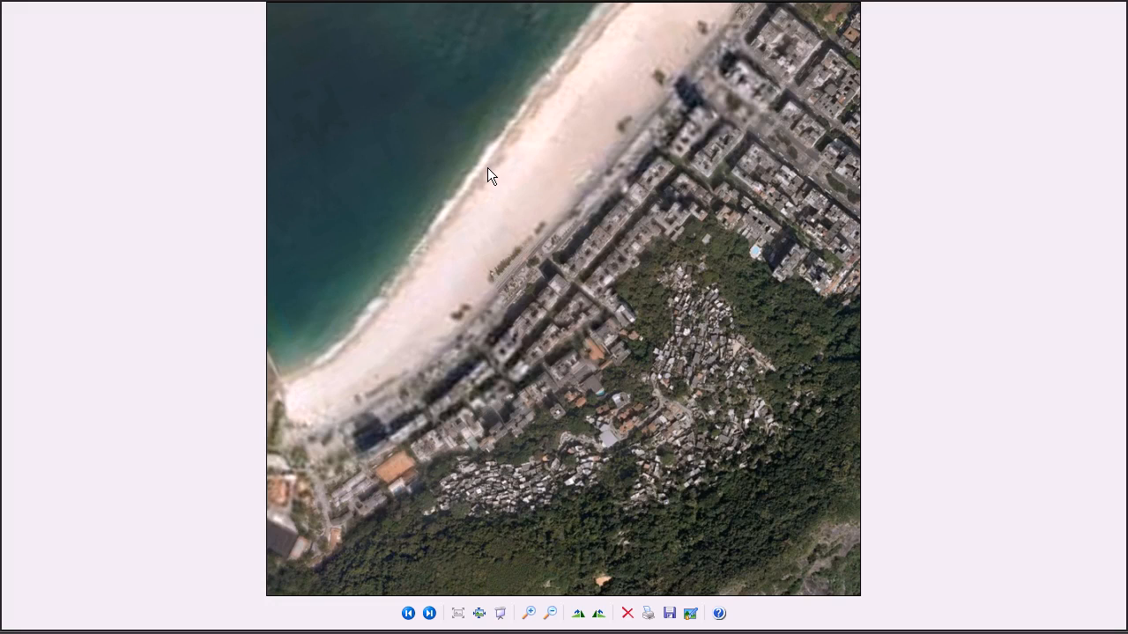
scroll(487, 168, down, 3)
scroll(488, 172, down, 2)
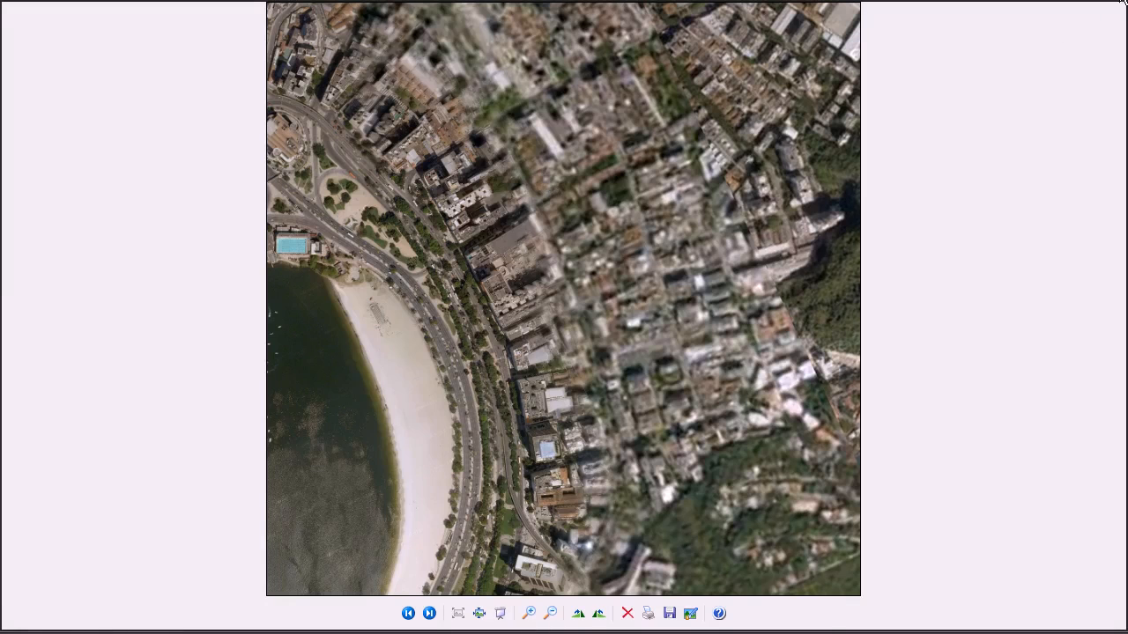
click(1120, 3)
drag(734, 19, 1127, 17)
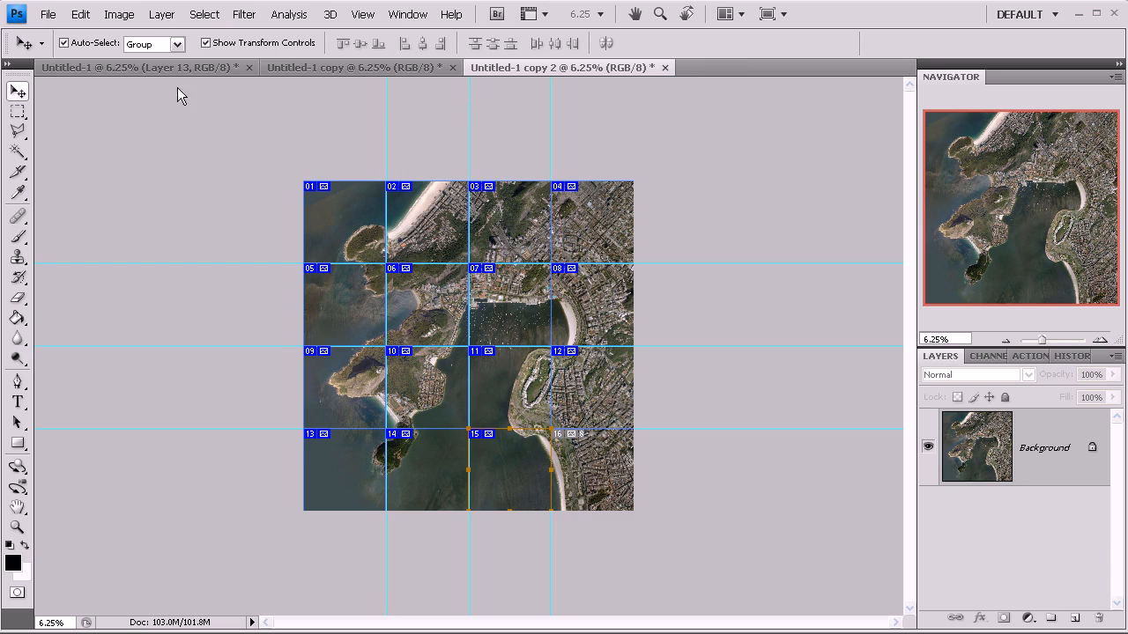
Hide Layer 5 in the original Untitled-1 document to show the contour line map on Layer 1, leaving no layer selected
click(164, 66)
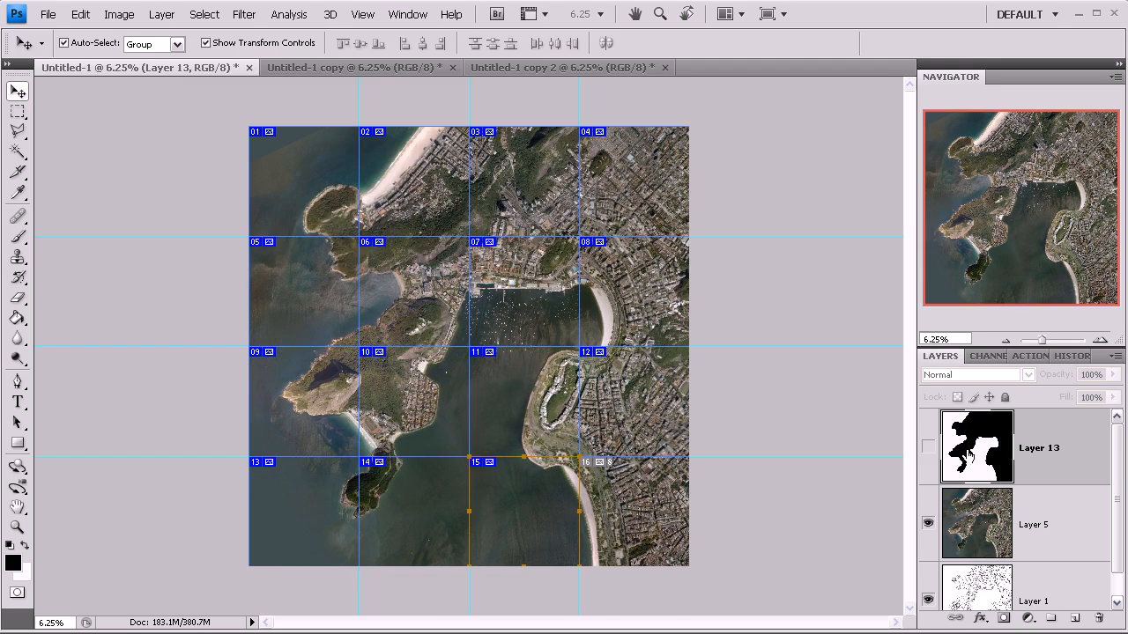
click(927, 523)
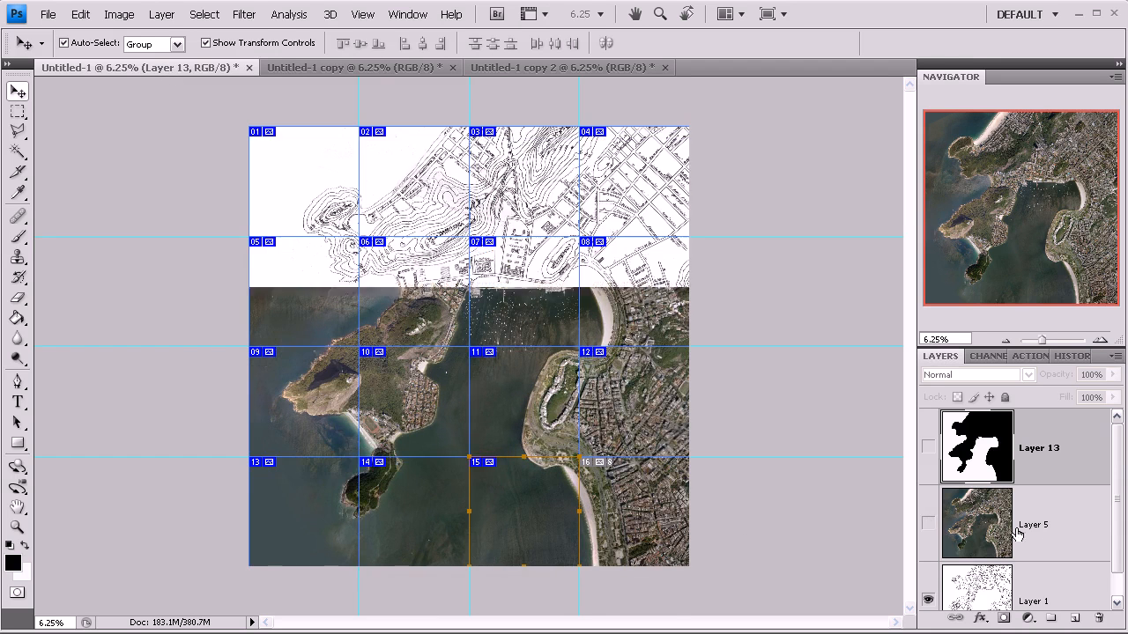
scroll(1108, 508, down, 1)
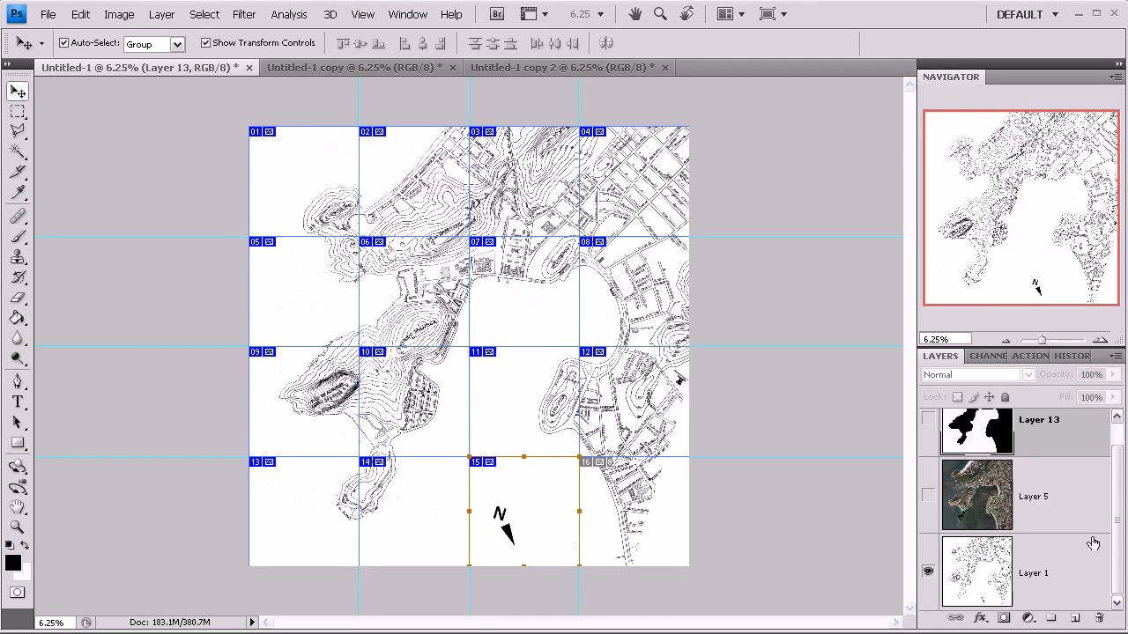
click(1075, 548)
click(669, 509)
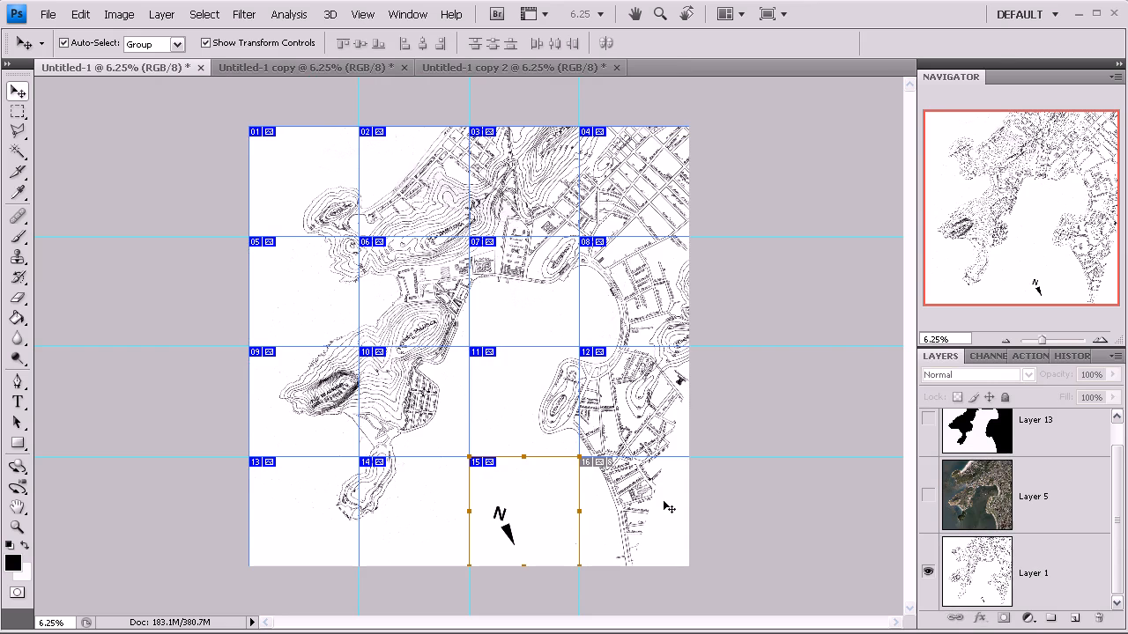